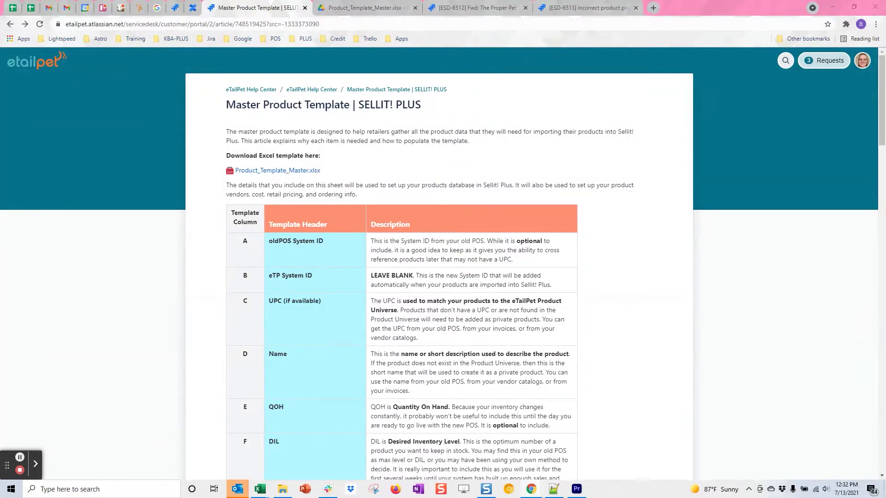
Open the Help Center from the Sandy's Pet Store dashboard, search for "master product" and open the Master Product Template article.
drag(46, 0, 399, 40)
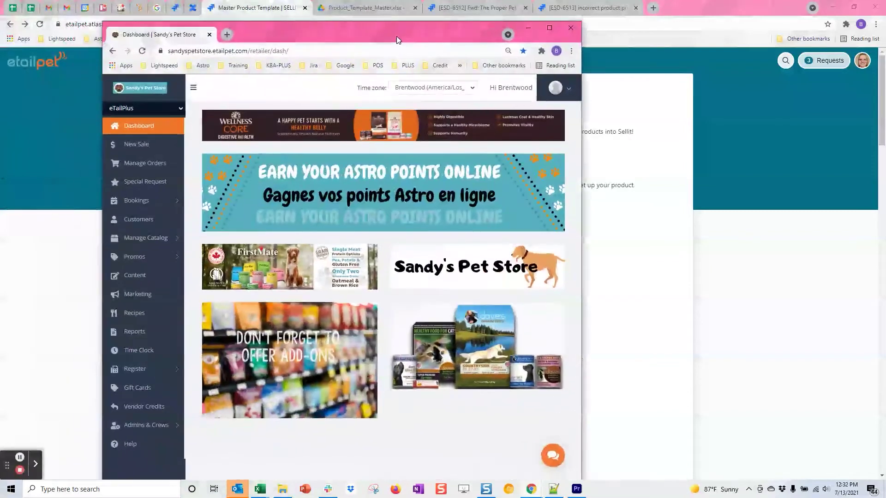
click(138, 447)
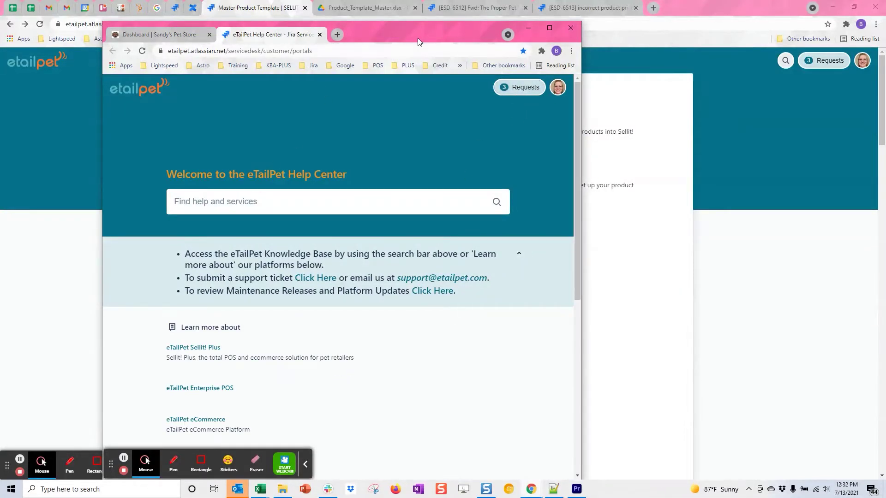
click(261, 202)
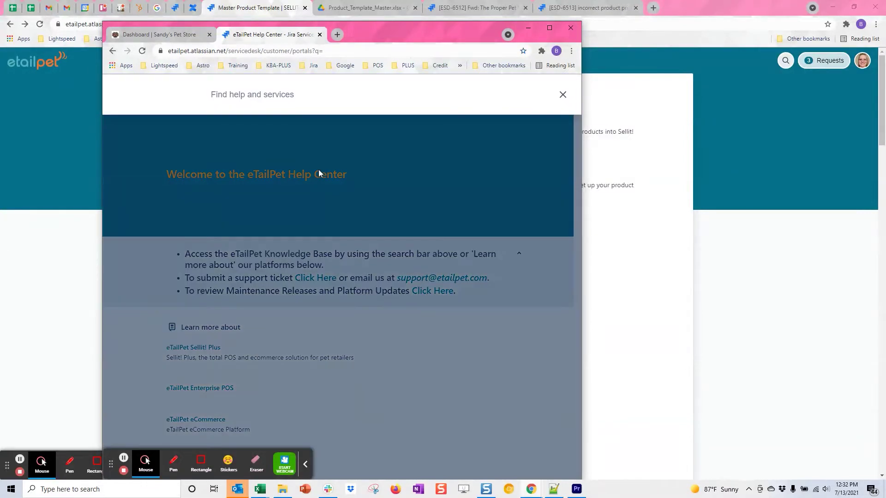
text(master)
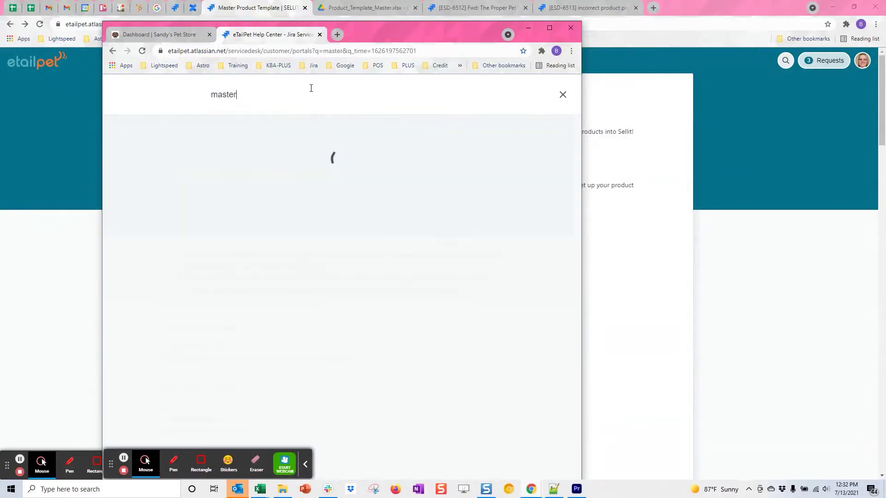
text( product)
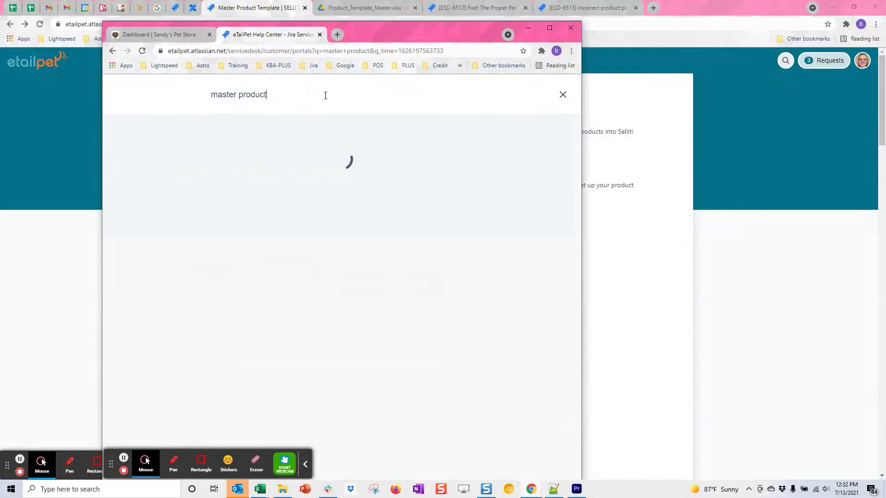
click(287, 146)
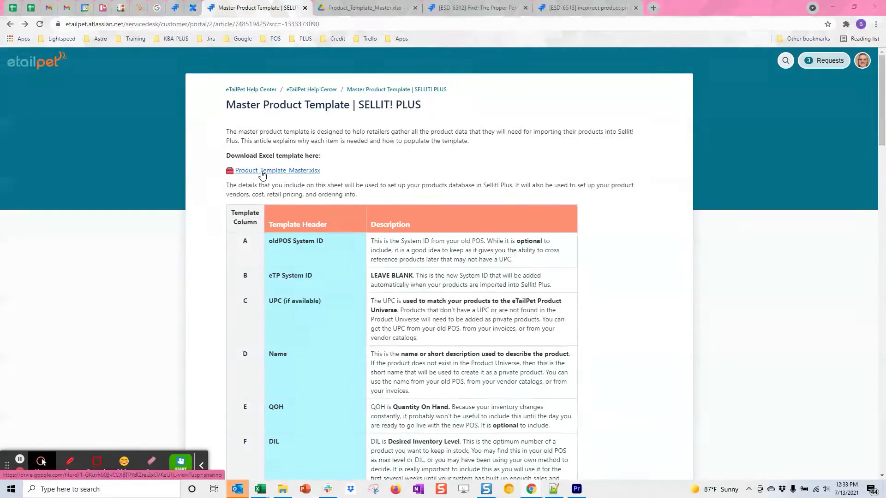
Open the article's Product_Template_Master.xlsx link, then switch to the file's Excel copy and enable editing.
click(263, 172)
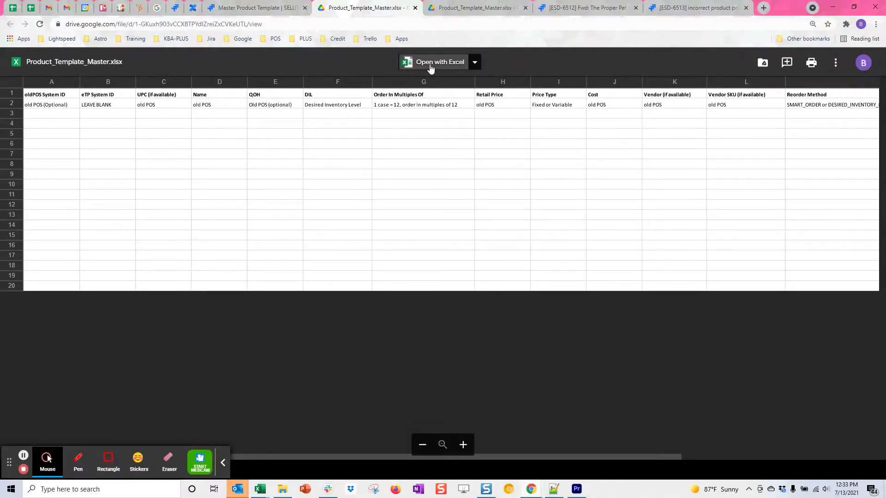
click(836, 64)
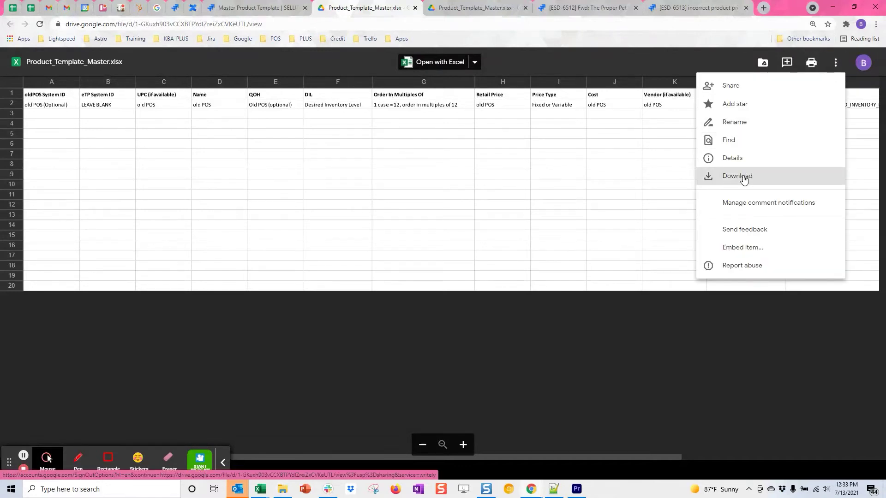
click(261, 492)
click(351, 466)
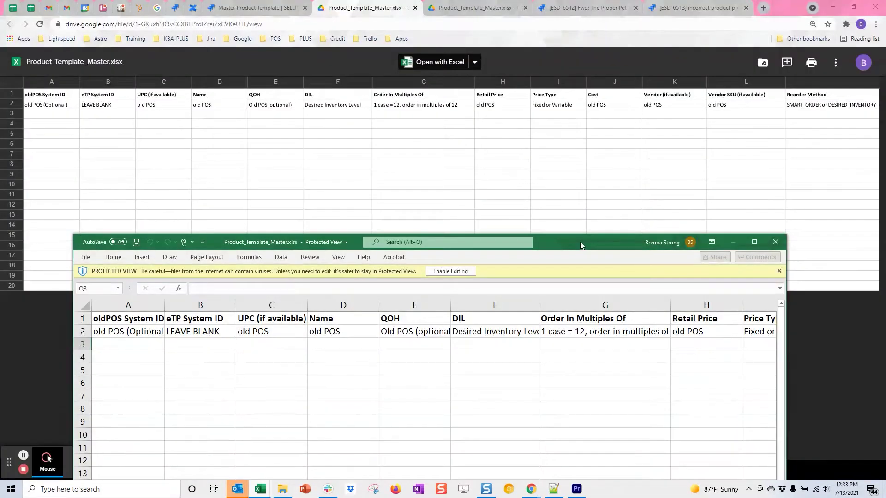
click(447, 271)
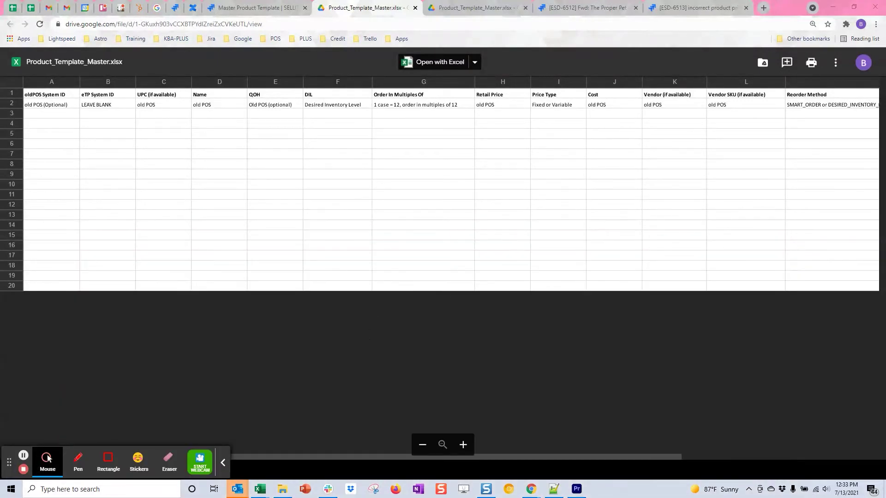
Place the enlarged Excel window over the help article and review the MAP File sheet's columns, starting with oldPOS System ID.
drag(337, 251, 349, 302)
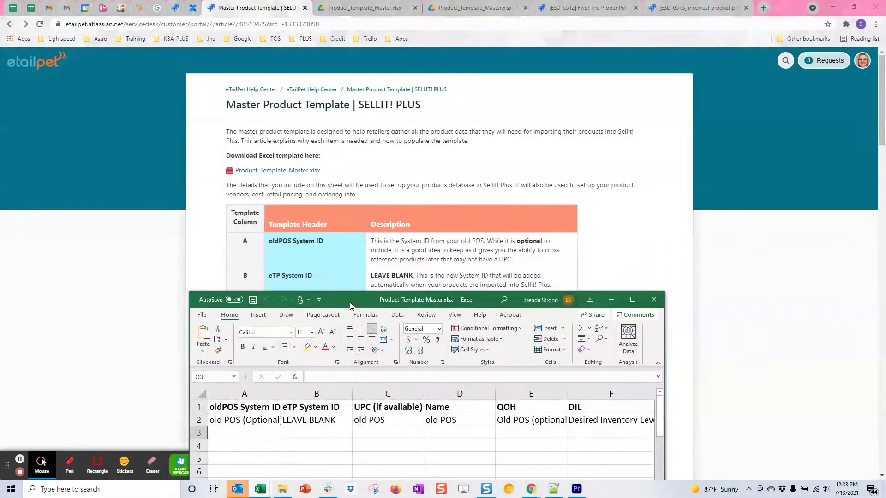
drag(349, 304, 362, 140)
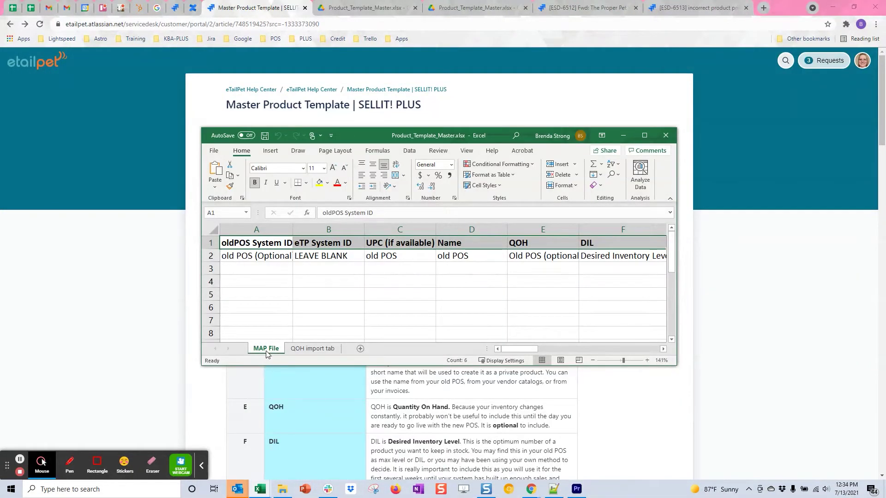
click(251, 257)
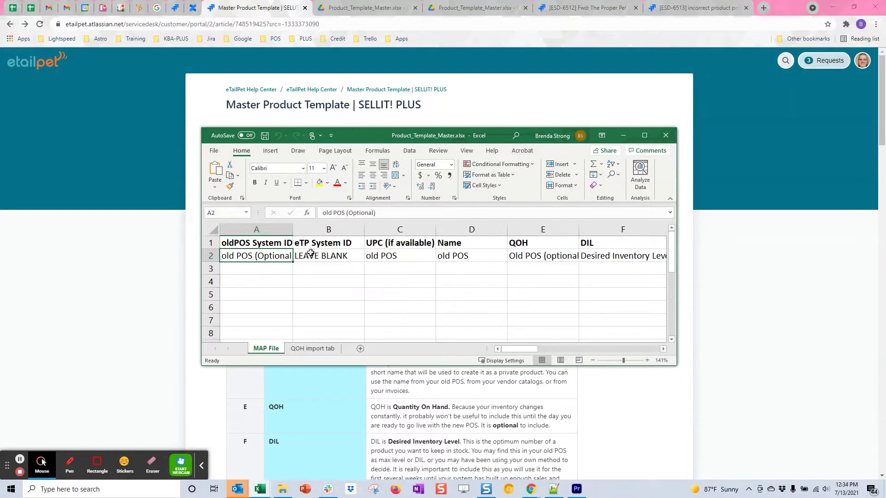
drag(362, 126, 362, 58)
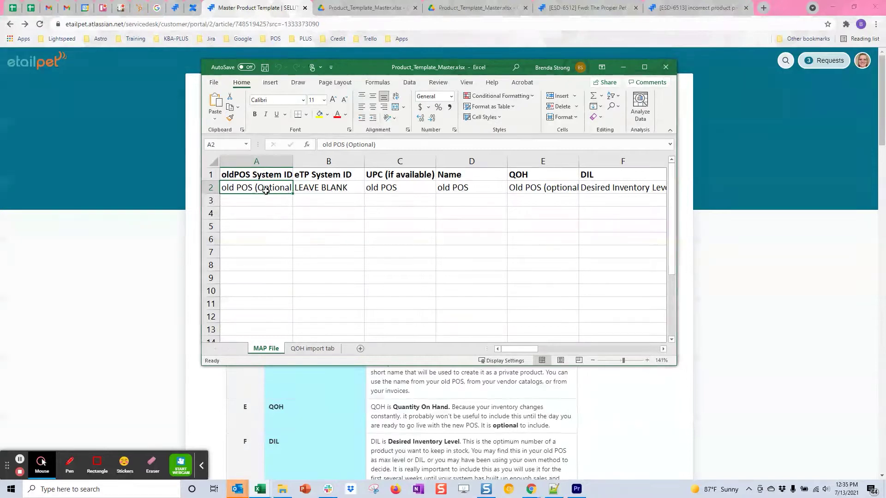
drag(515, 350, 497, 351)
Position the workbook below the article's column table and compare the eTP System ID header and its LEAVE BLANK cell with the description.
drag(507, 66, 486, 311)
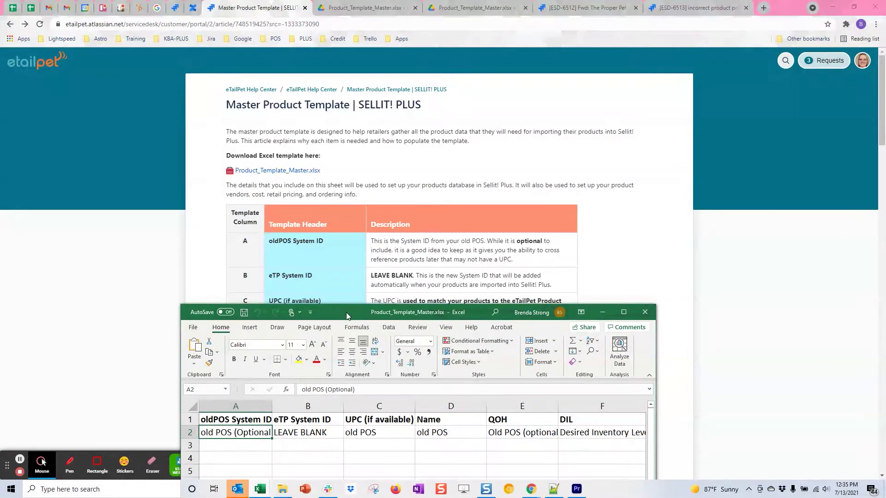
drag(347, 311, 328, 311)
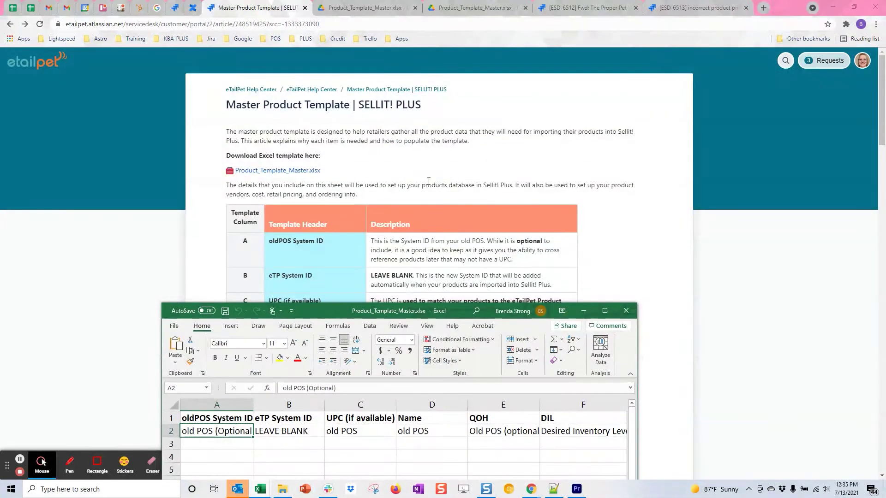
scroll(438, 175, down, 2)
click(298, 417)
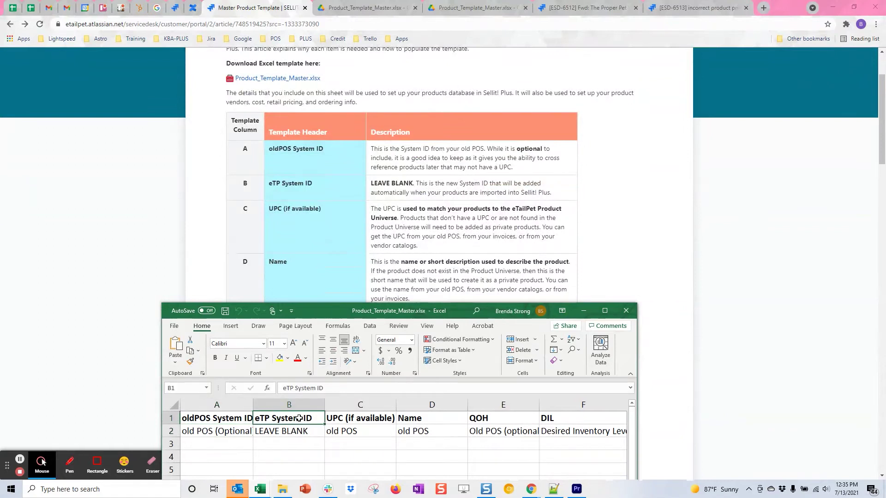
click(298, 431)
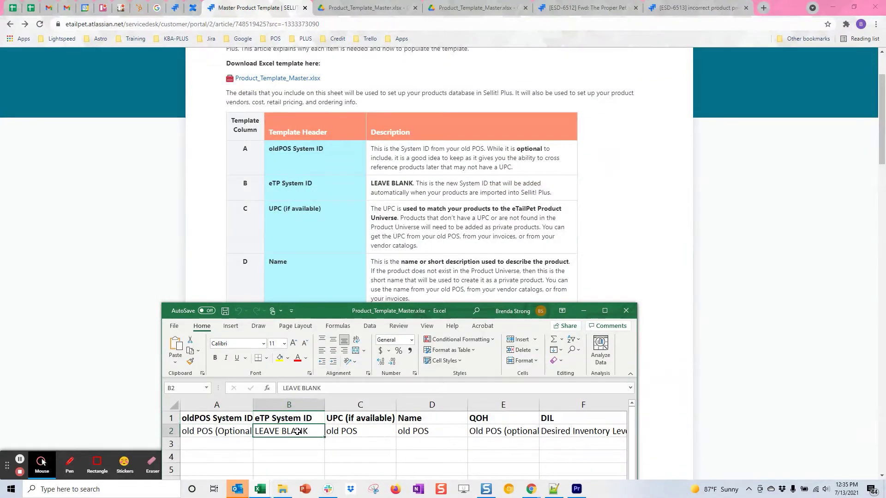
Switch to the Sandy's Pet Store dashboard and open the catalog's Product Universe, entering the PIN when asked.
key(alt+Tab)
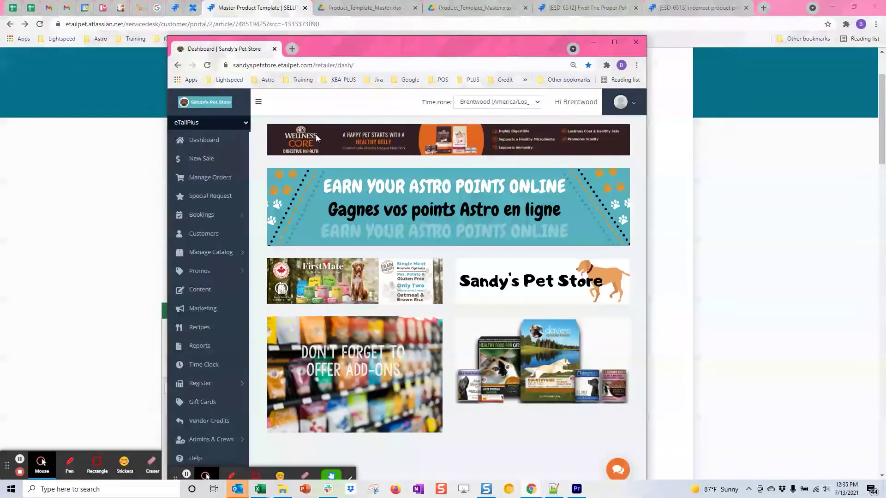
click(213, 252)
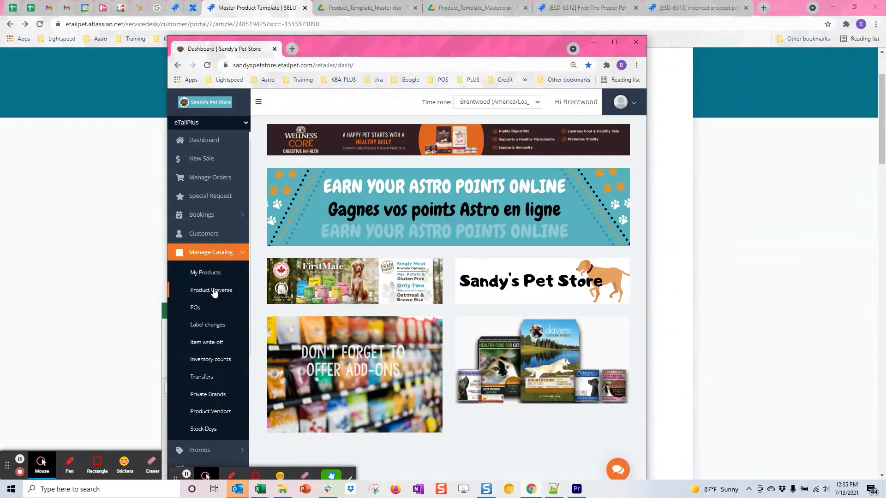
click(212, 291)
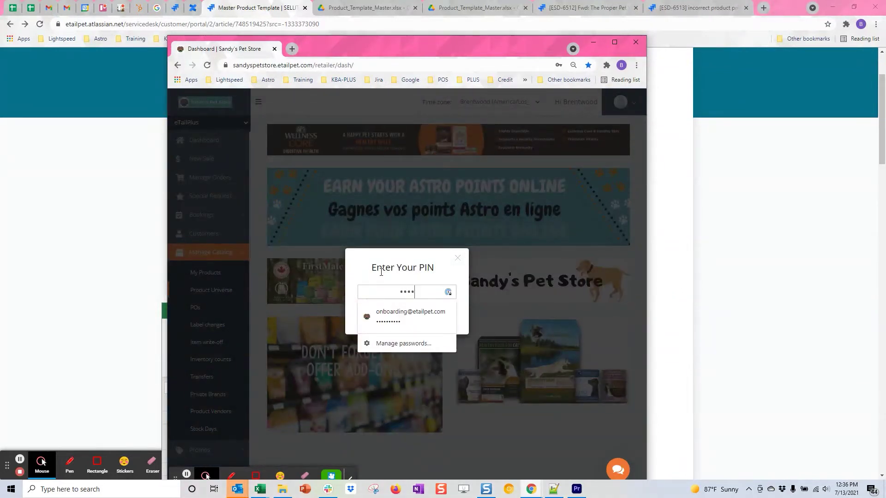
key(Return)
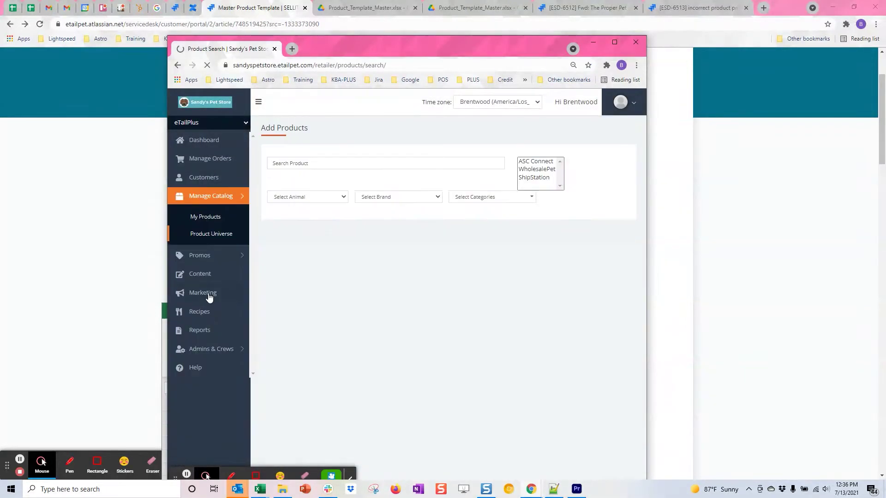
Look through the Product Universe list down to its last row and return to the beginning.
drag(533, 45, 530, 21)
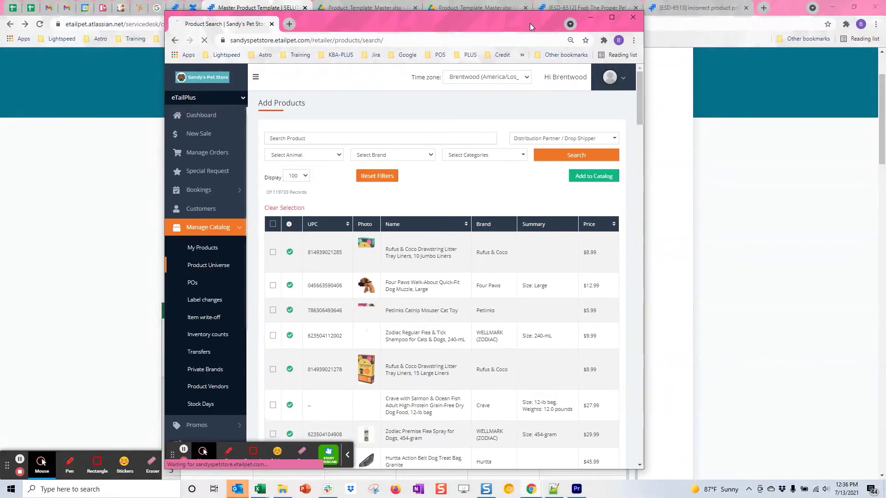
scroll(601, 425, down, 10)
drag(638, 189, 628, 445)
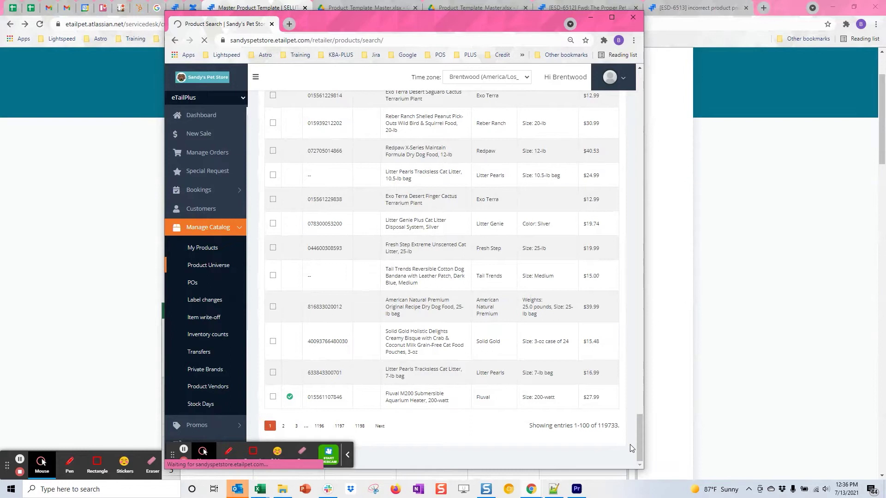
drag(639, 434, 644, 74)
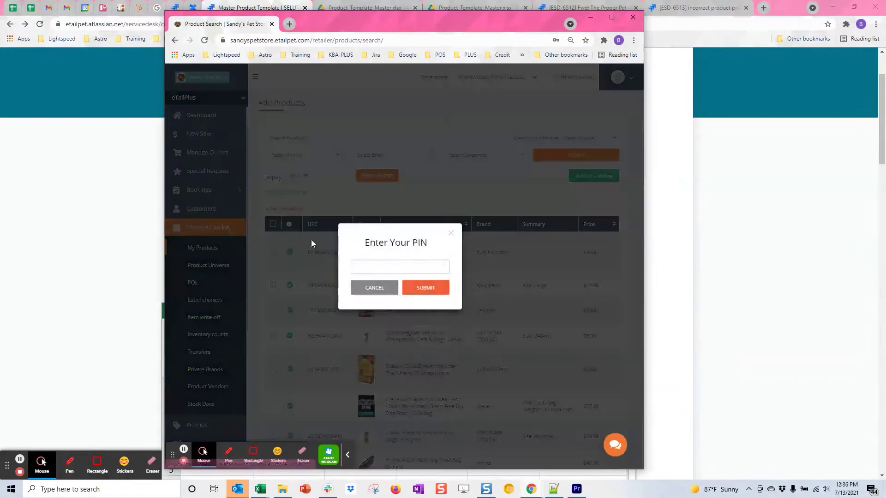
Open My Products by entering the PIN and view the detail page of the red Coastal Insta-Grip dog leash.
click(399, 267)
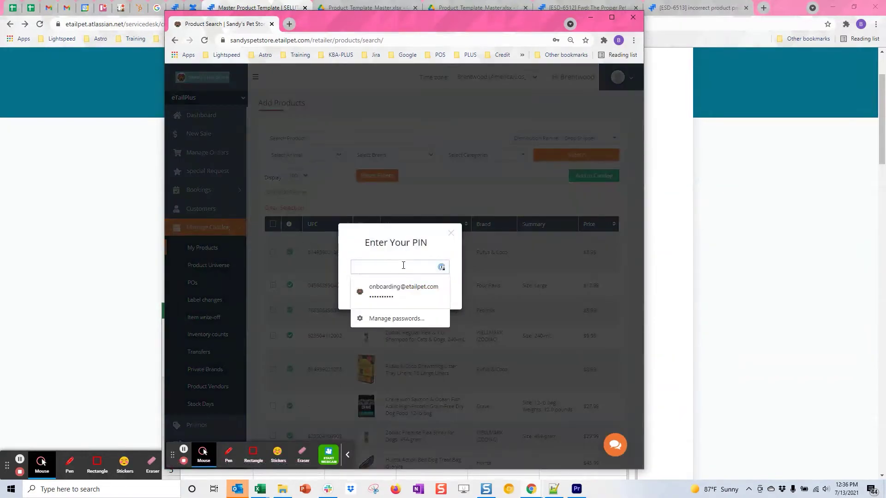
text(•••)
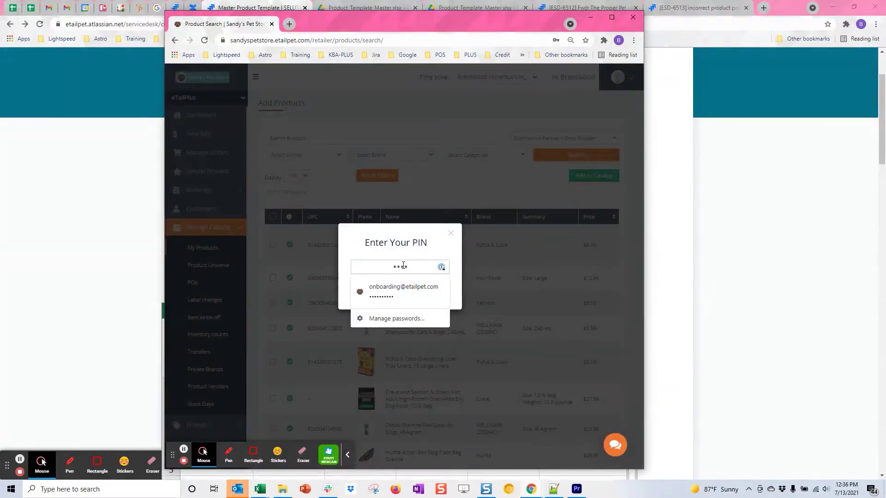
key(Return)
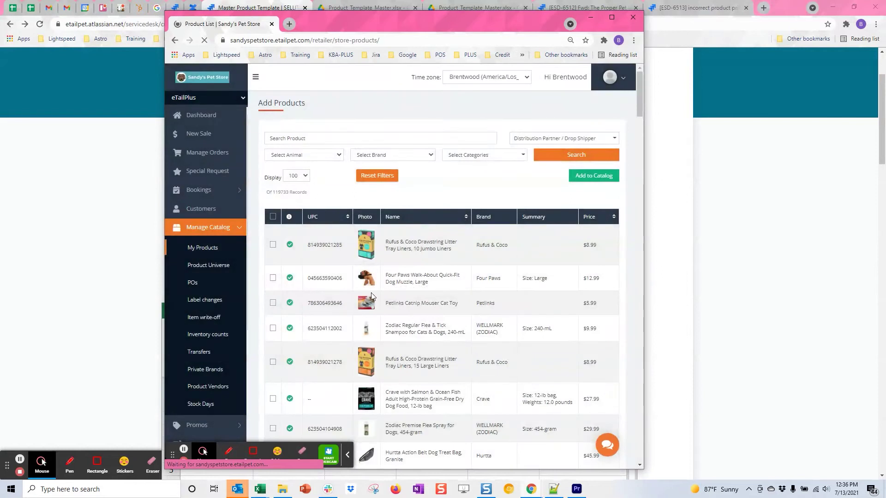
click(389, 230)
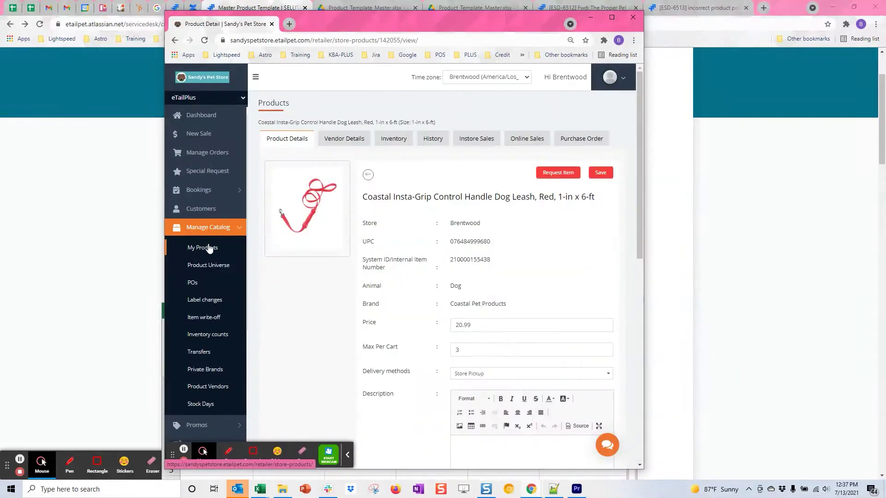
Return to My Products with the PIN, reopen the red Coastal Insta-Grip leash and highlight its System ID/Internal Item Number.
click(209, 249)
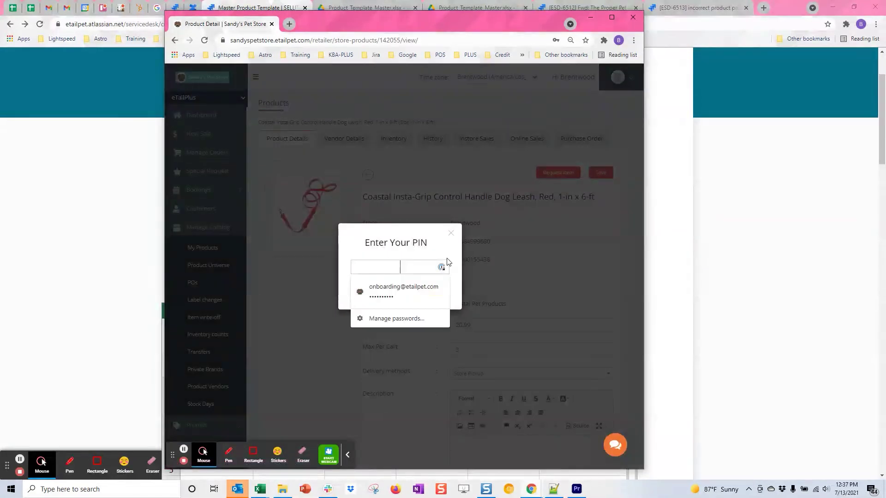
key(Return)
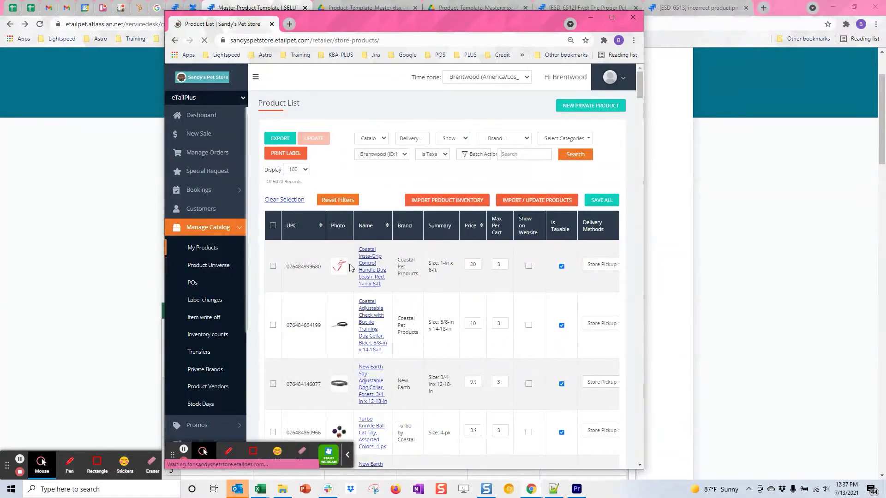
click(372, 269)
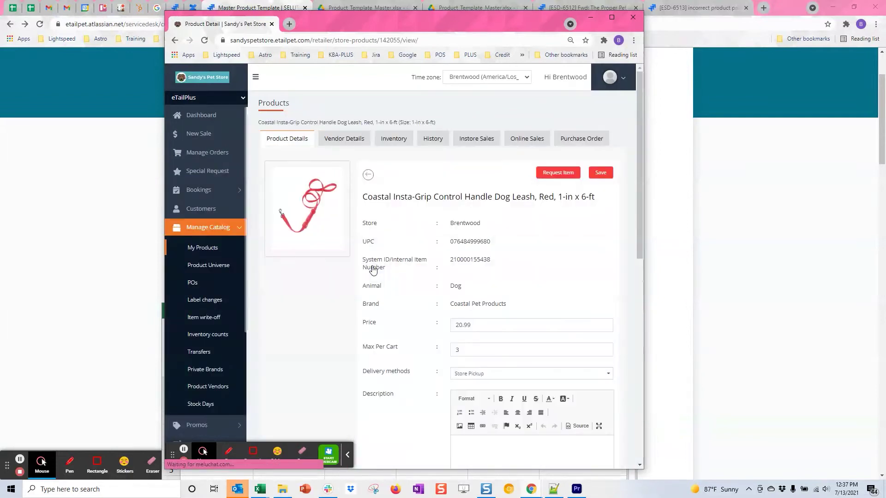
drag(496, 259, 447, 263)
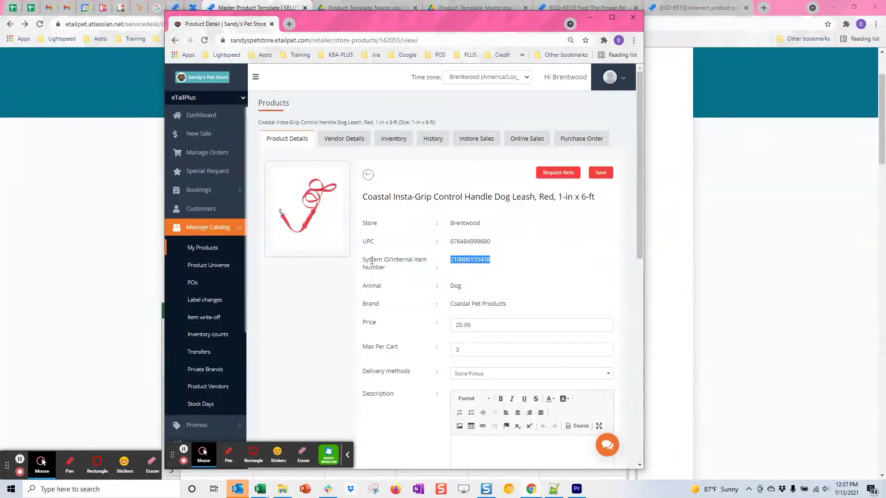
Minimize the store window, reposition the template workbook and bring the article's UPC and Name descriptions into view above it.
click(590, 17)
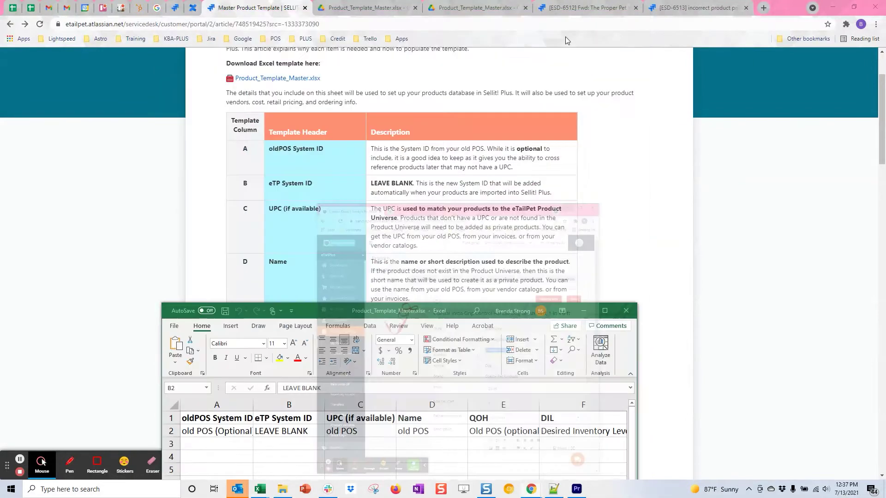
drag(325, 310, 322, 278)
scroll(408, 200, down, 3)
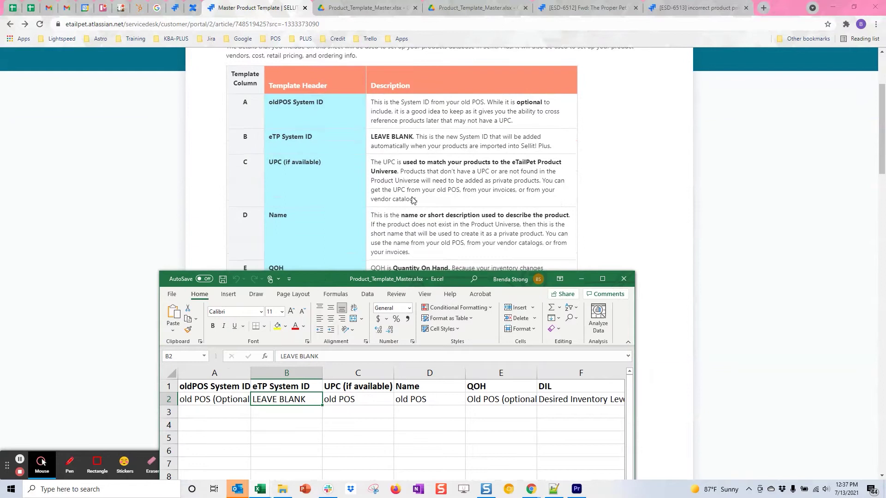
Select the template's UPC example cell, review the UPC column in the store's My Products list, and return to the help article.
click(347, 399)
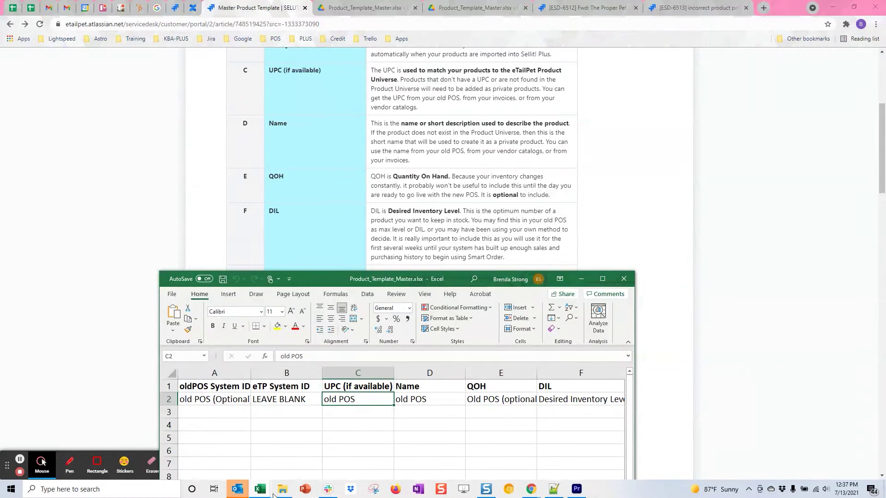
click(539, 494)
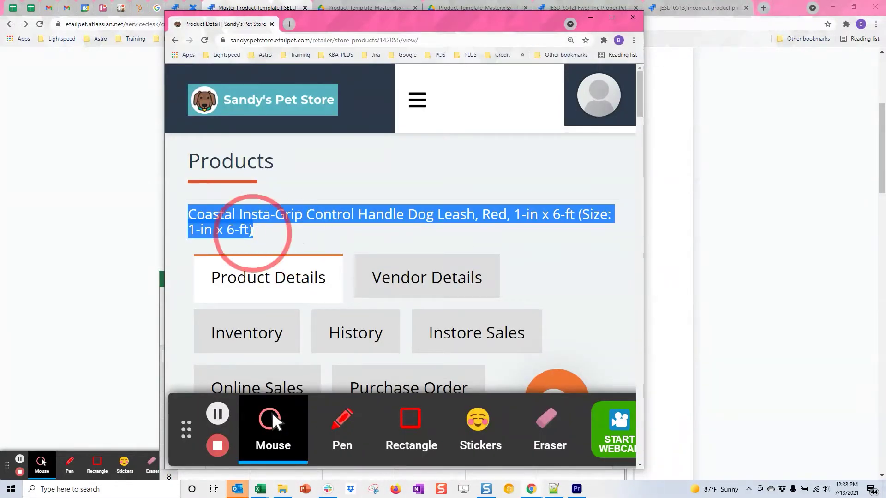
click(255, 235)
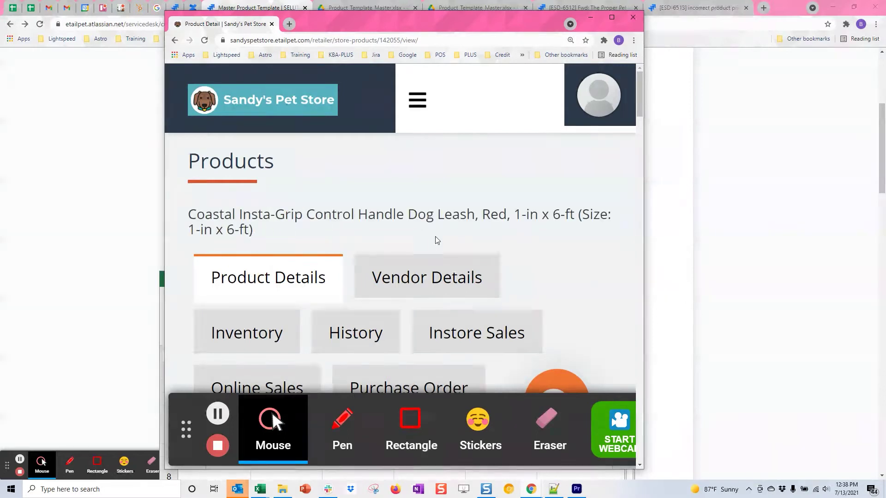
key(alt+Left)
key(ctrl+minus)
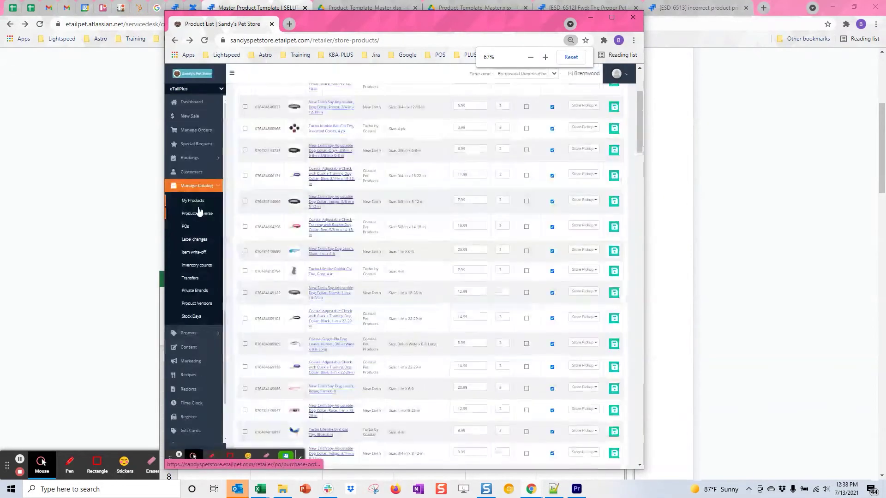
scroll(317, 199, up, 3)
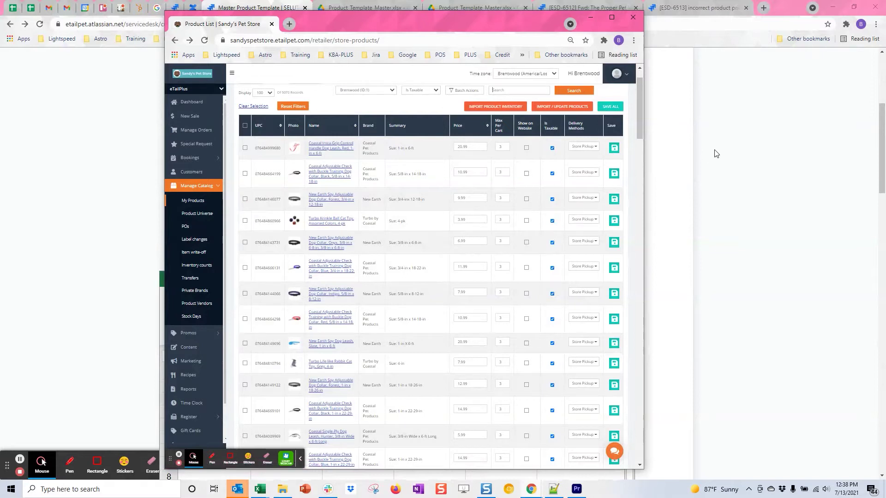
click(696, 165)
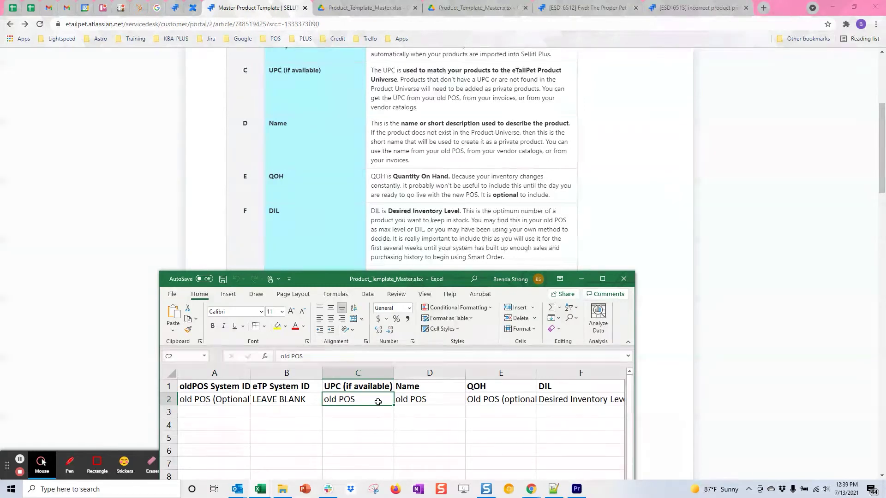
Select the Name example in the template and move the workbook up beneath the article's Name description.
click(430, 400)
scroll(494, 410, down, 1)
scroll(494, 410, up, 1)
drag(455, 285, 474, 188)
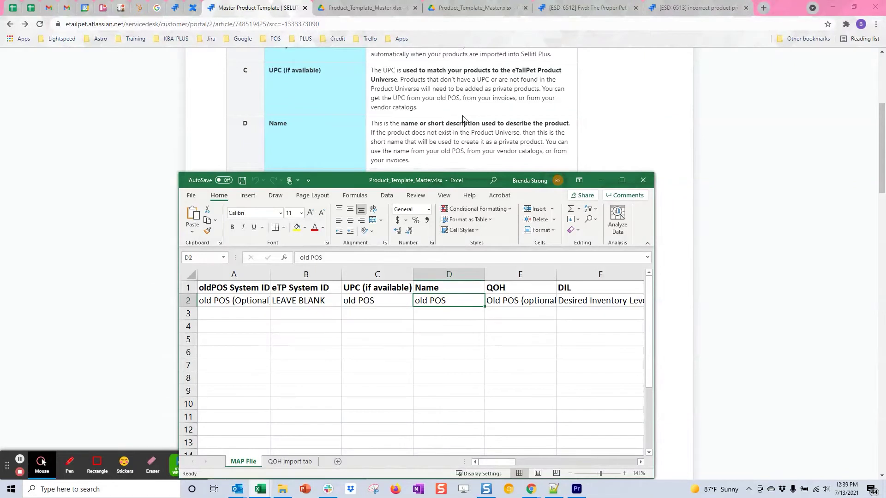
Bring the article's QOH description into view and select the matching QOH example and header in the template.
scroll(461, 121, down, 2)
click(524, 298)
scroll(524, 298, right, 1)
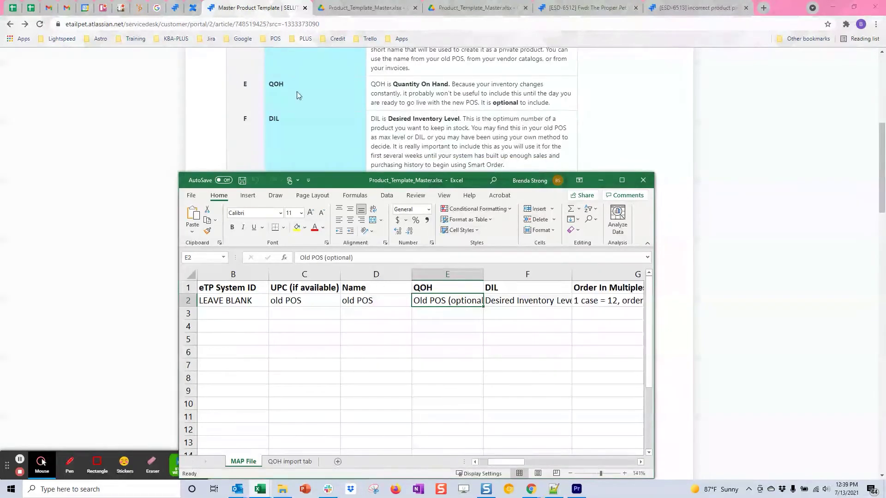
click(452, 288)
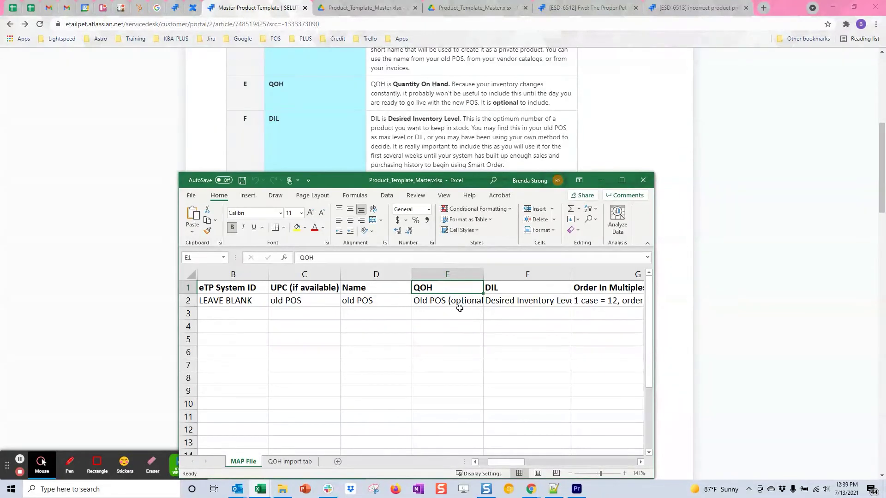
Review the DIL and Order In Multiples Of columns in the template alongside their descriptions in the article.
drag(498, 462, 517, 466)
click(395, 291)
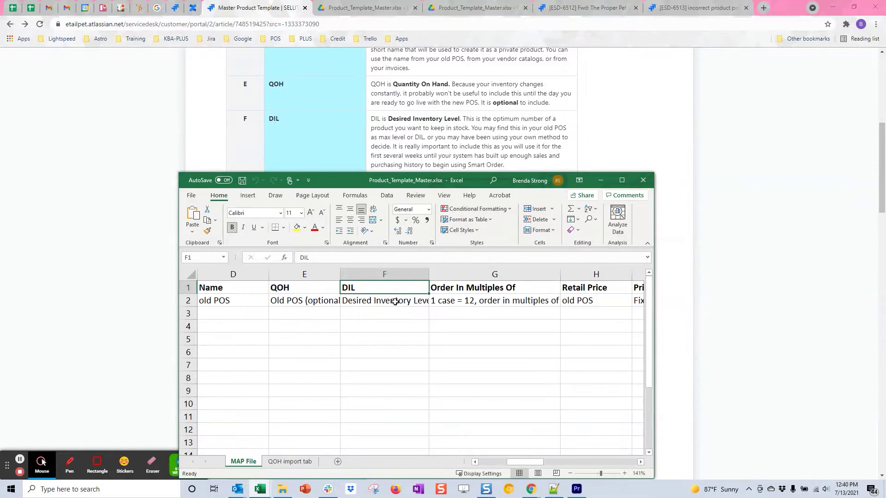
click(395, 302)
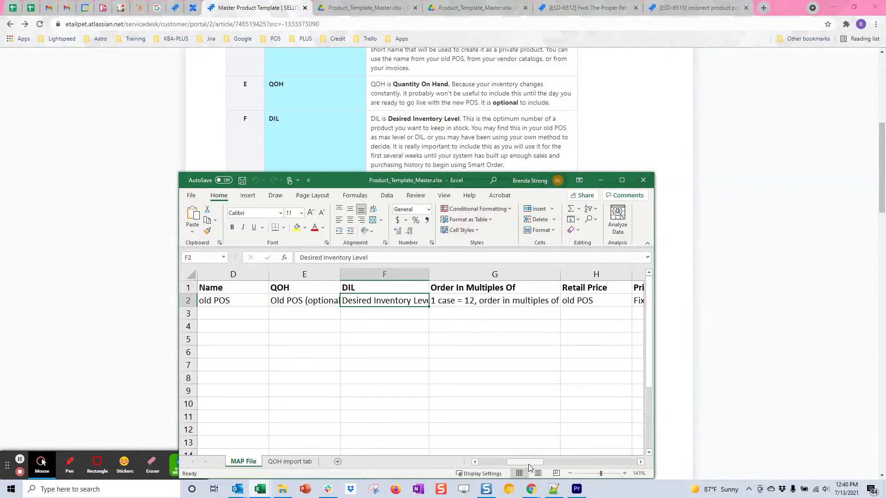
key(Right)
scroll(431, 97, down, 2)
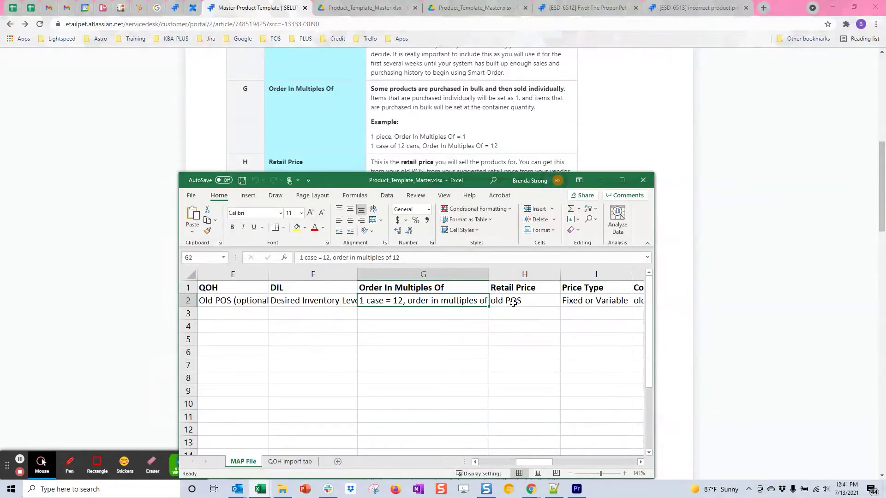
Compare the template's Retail Price and Price Type columns with the article's explanation of Fixed and Variable pricing.
scroll(529, 301, down, 1)
click(528, 290)
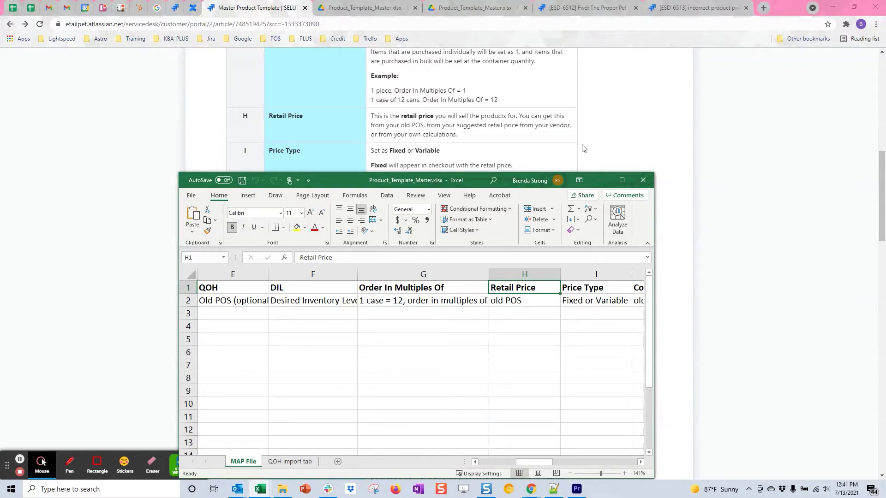
scroll(562, 145, down, 1)
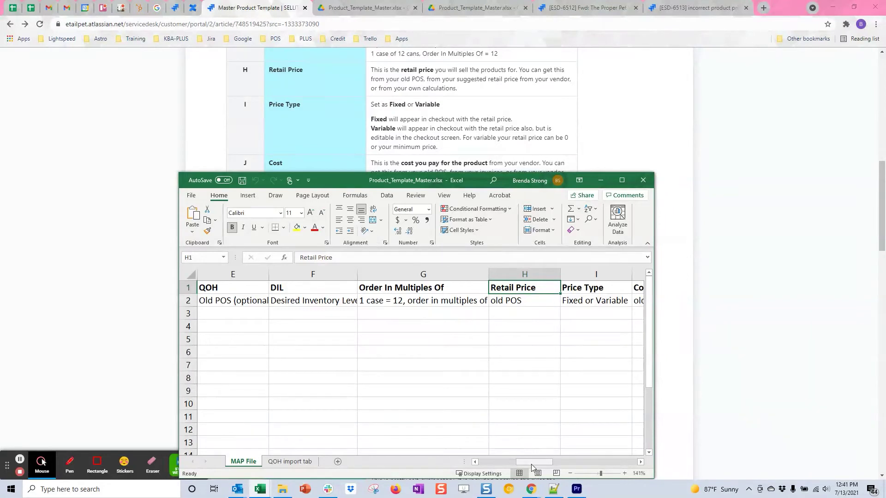
drag(532, 463, 551, 468)
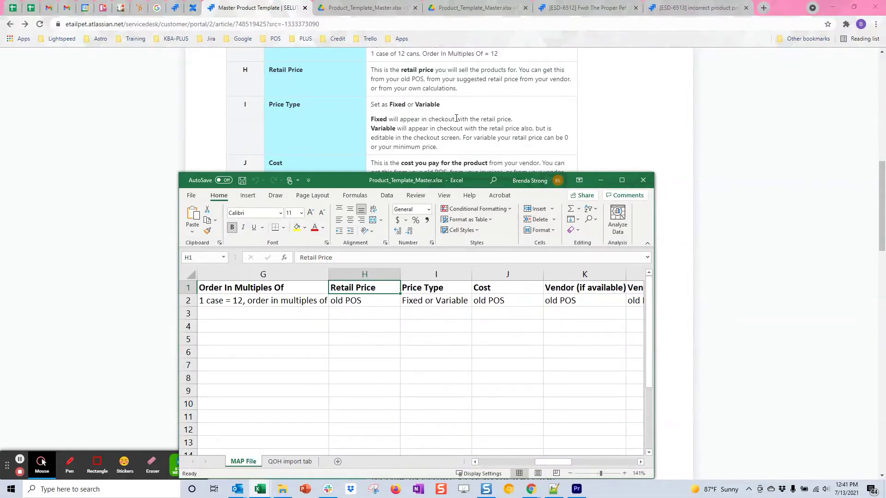
click(457, 299)
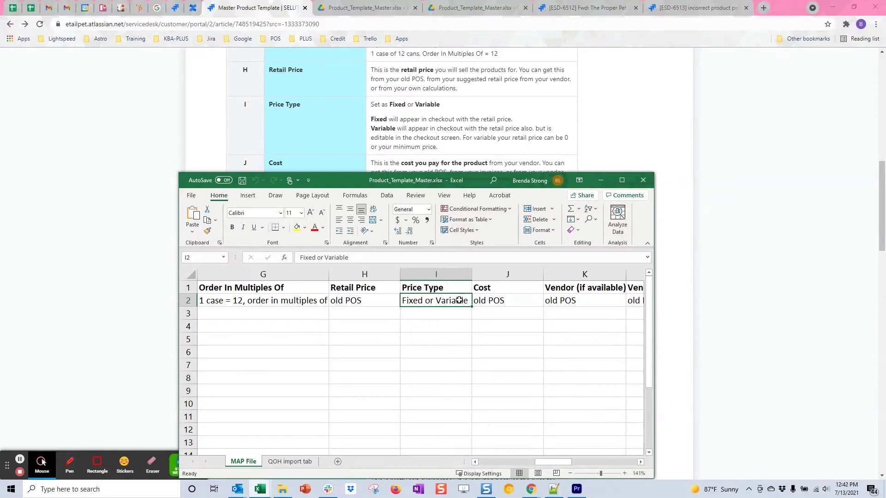
click(450, 299)
click(358, 301)
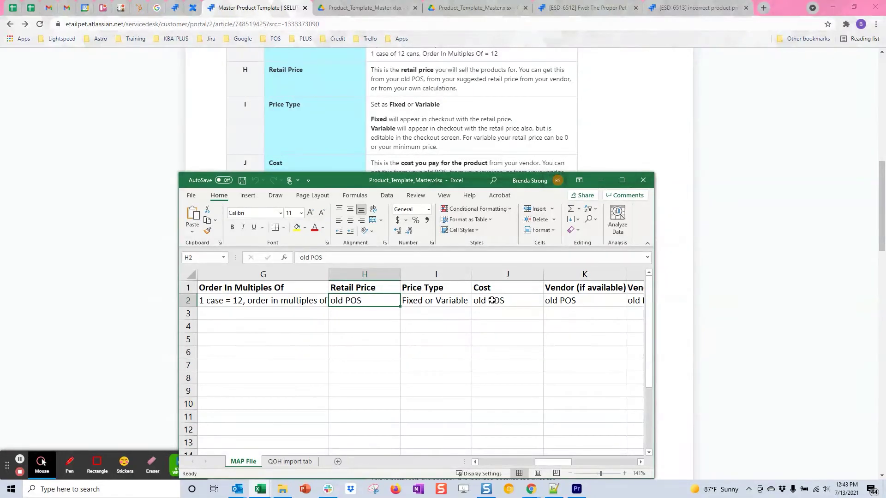
Go through the Cost, Vendor and Vendor SKU examples in the template together with the article's matching descriptions.
click(493, 300)
scroll(507, 158, down, 1)
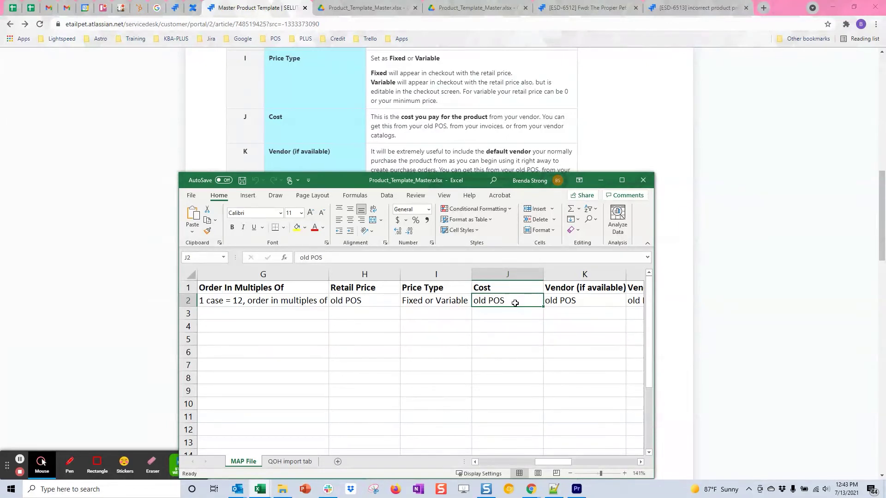
scroll(558, 464, right, 3)
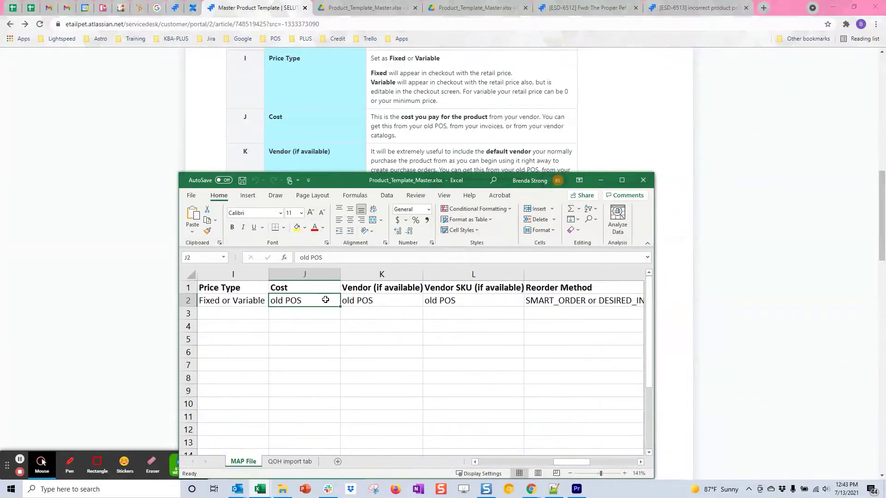
click(367, 301)
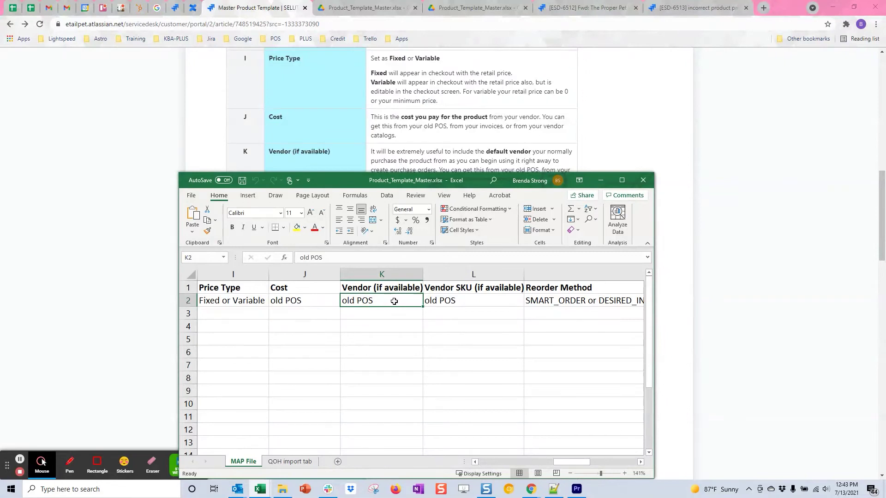
click(479, 300)
scroll(470, 148, down, 2)
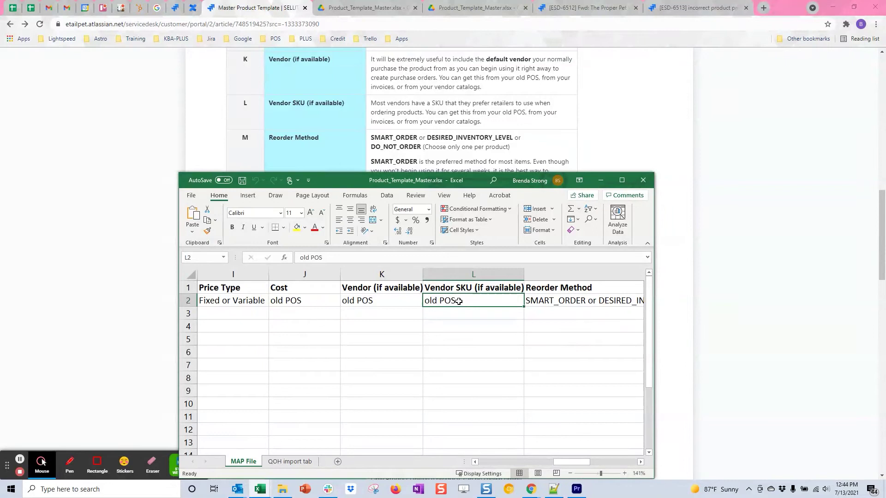
Select the Reorder Method example in the template and highlight DESIRED_INVENTORY_LEVEL in the article's explanation of the options.
drag(577, 461, 606, 463)
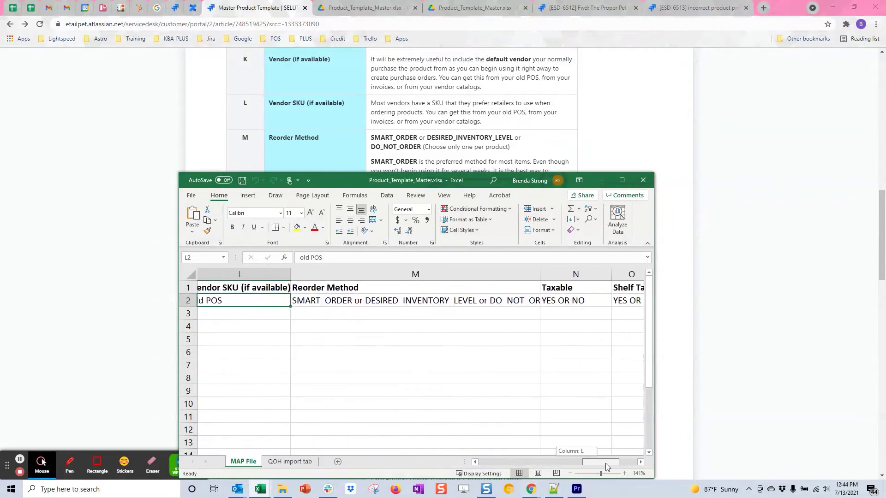
click(410, 299)
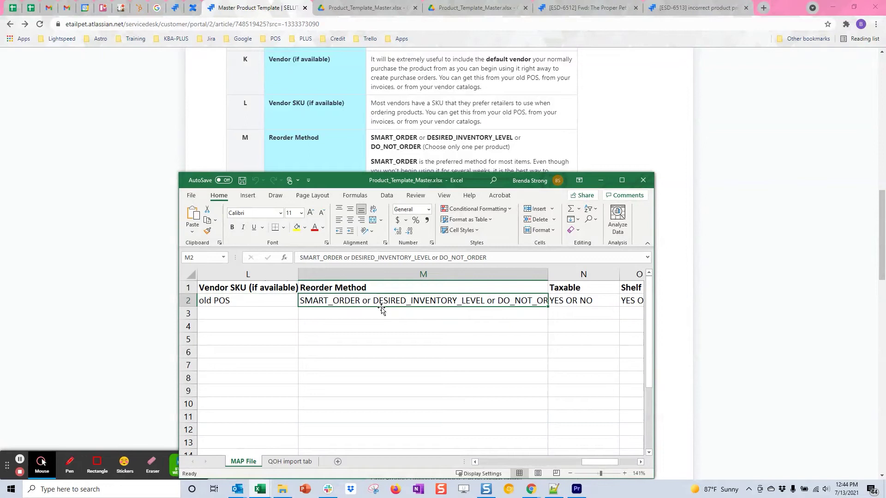
scroll(502, 104, down, 1)
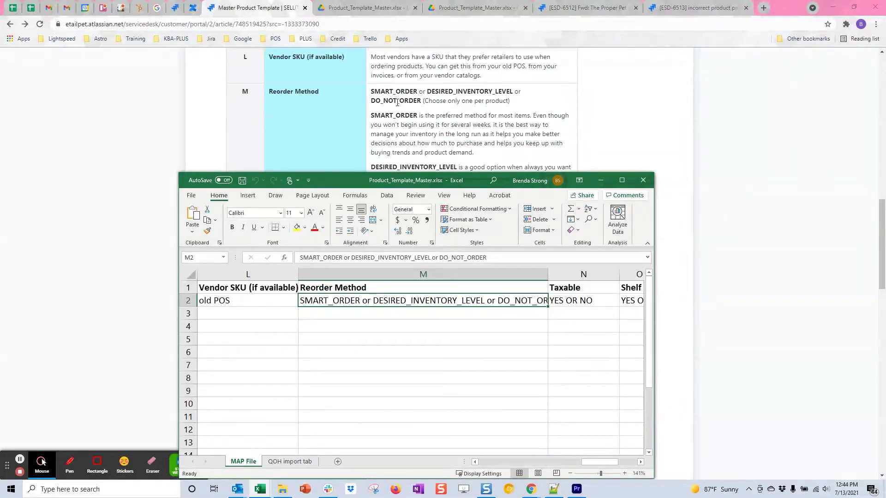
scroll(438, 111, down, 1)
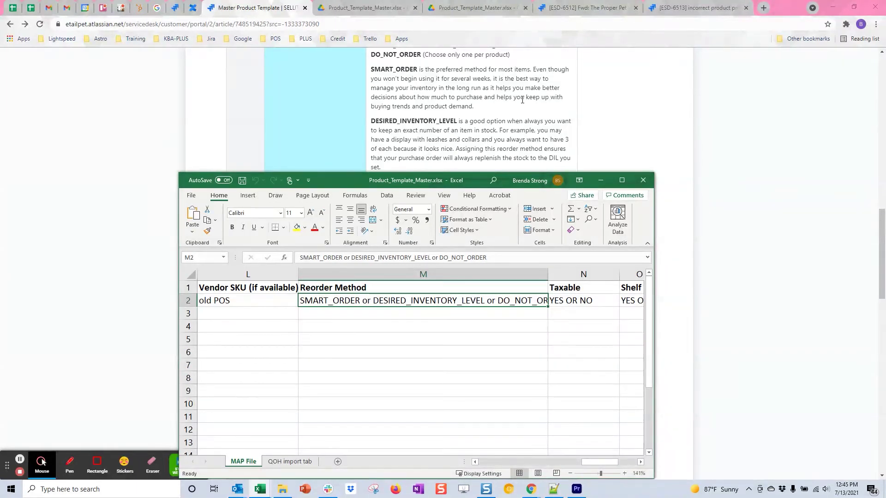
scroll(423, 130, down, 1)
drag(370, 74, 459, 75)
key(alt+Tab)
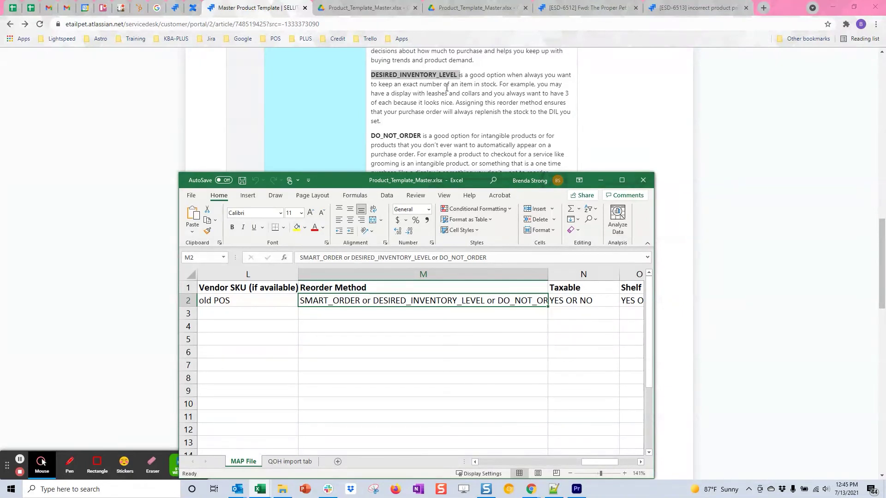
Highlight DO_NOT_ORDER in the article's Reorder Method description and bring the template workbook back in front.
scroll(443, 97, down, 1)
drag(421, 91, 369, 89)
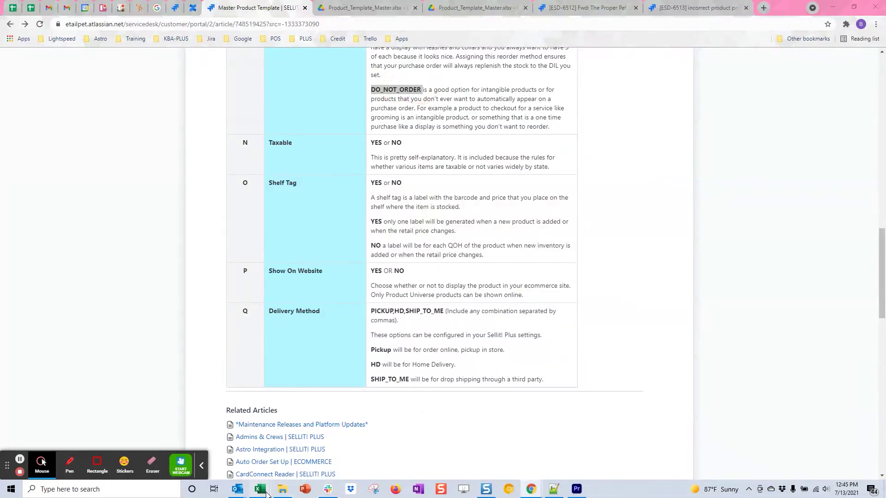
mouse_move(259, 490)
click(334, 457)
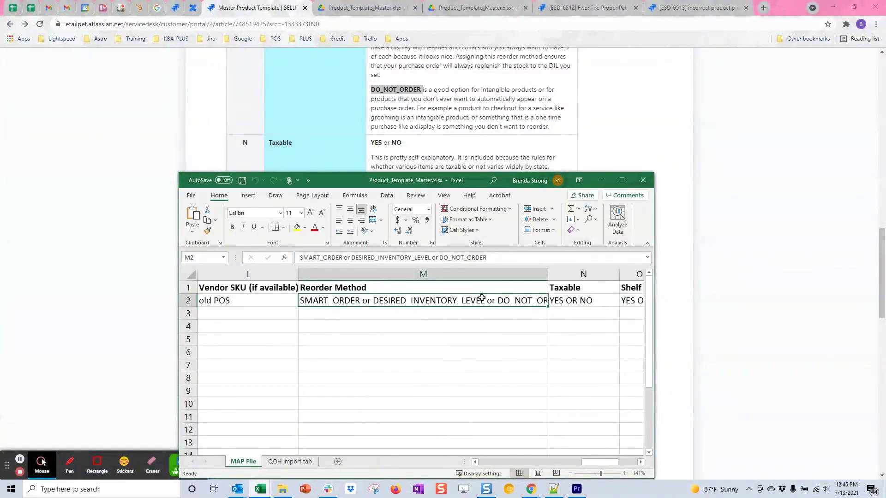
Show the article's Taxable description and select the YES OR NO example in the template's Taxable column.
drag(593, 462, 605, 464)
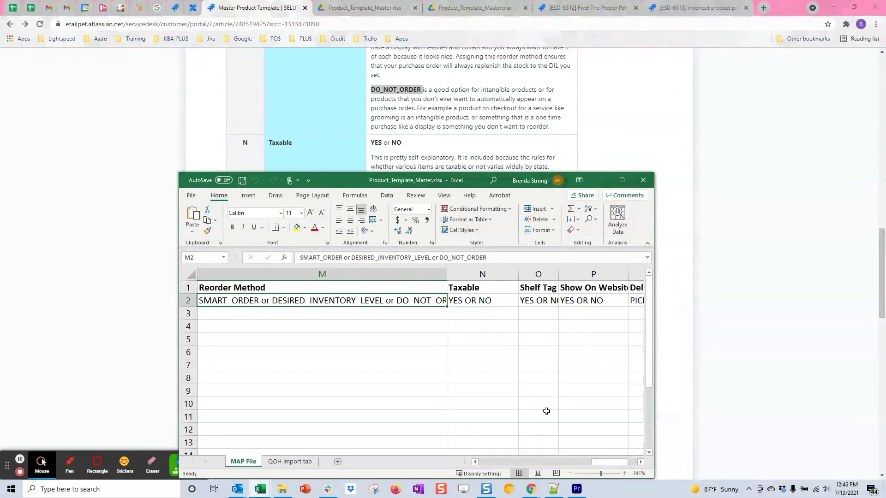
scroll(452, 138, down, 1)
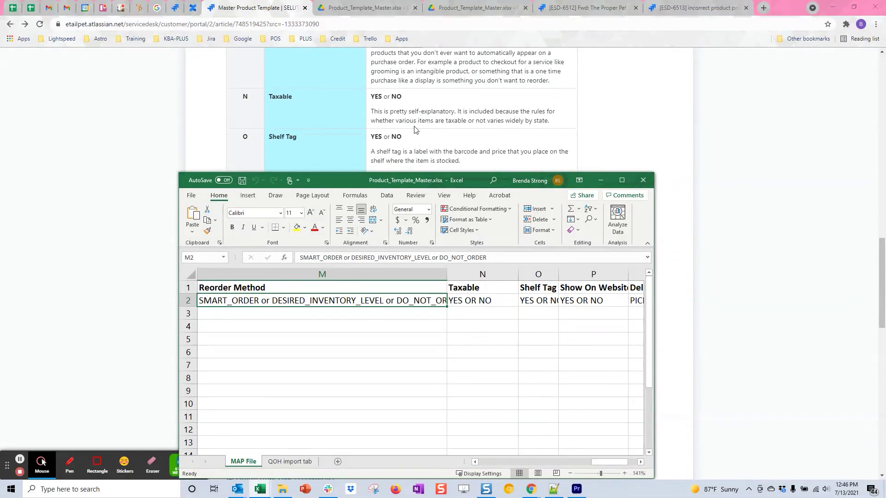
mouse_move(617, 463)
mouse_down()
mouse_move(628, 465)
mouse_move(619, 463)
mouse_up()
key(ctrl+c)
click(491, 301)
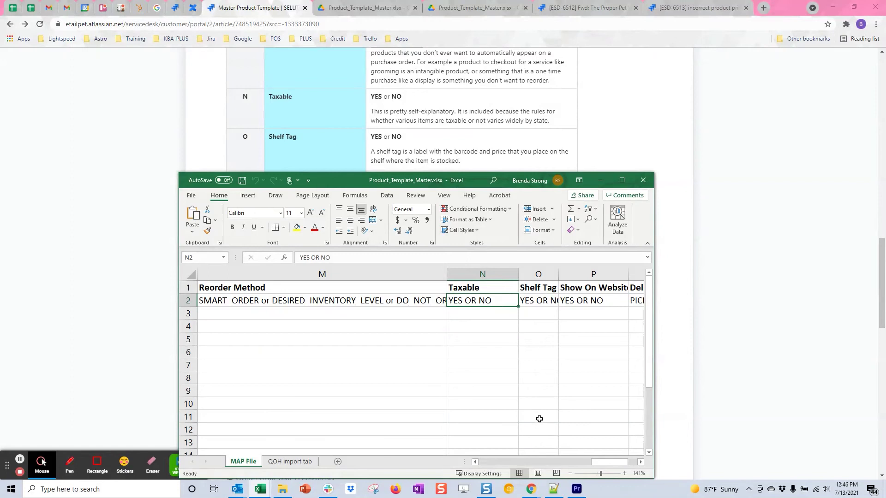
Select the YES OR NO example in the template's Shelf Tag column and show the article's full Shelf Tag description.
scroll(604, 461, right, 2)
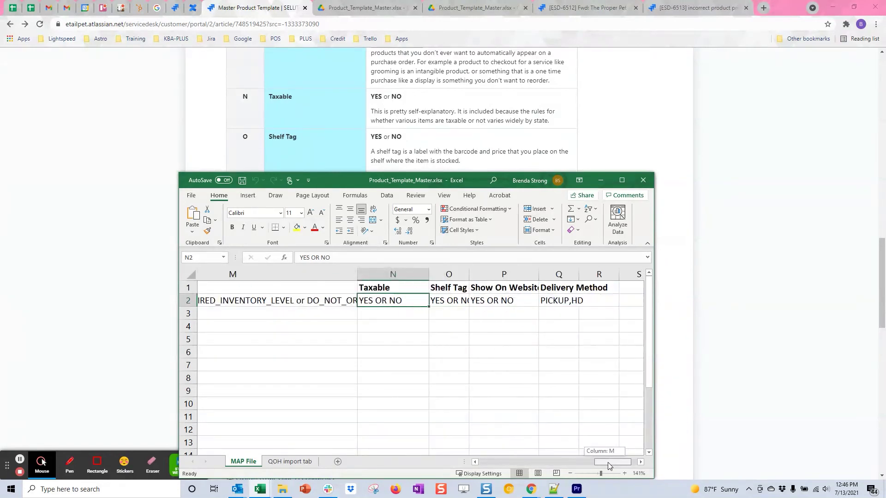
scroll(607, 462, left, 2)
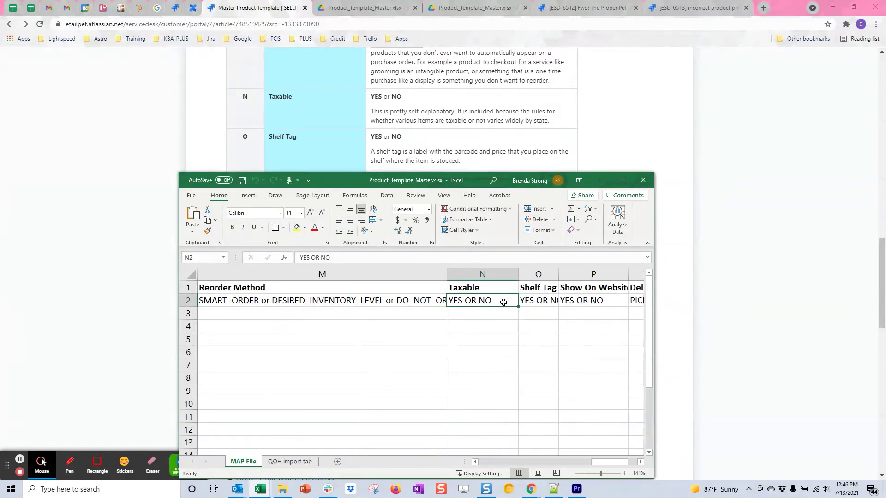
scroll(618, 460, right, 3)
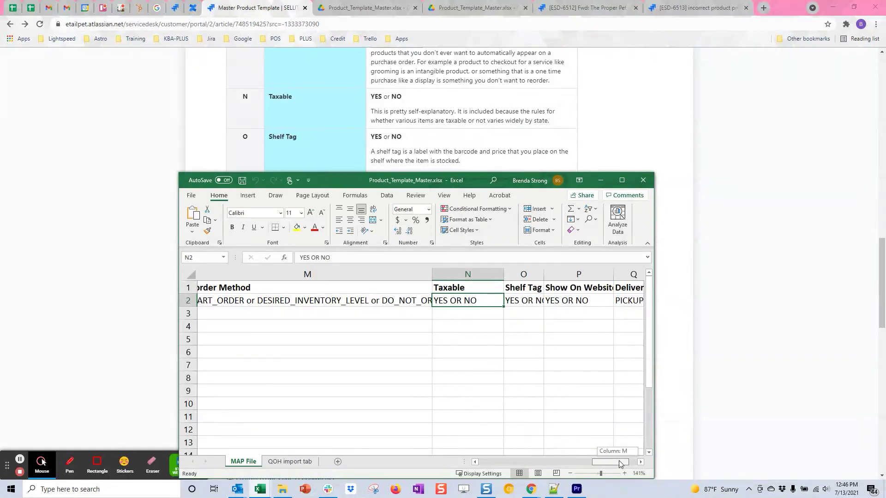
scroll(434, 136, down, 2)
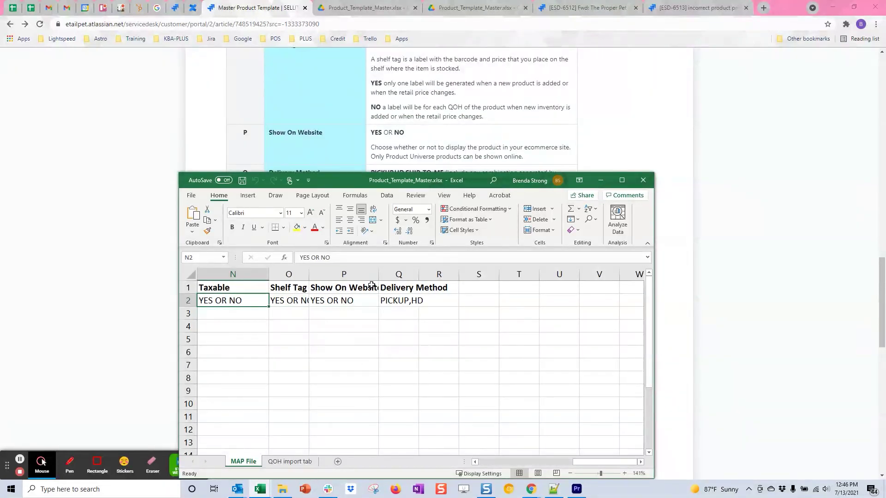
click(293, 300)
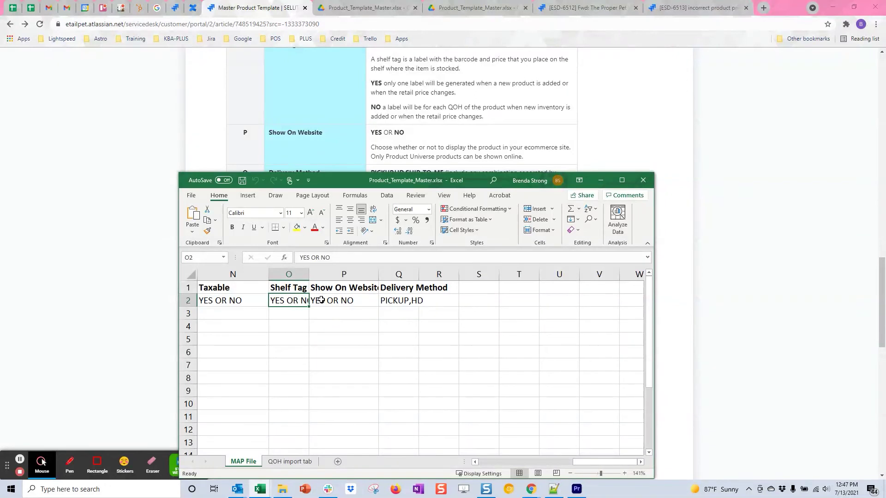
scroll(485, 148, up, 1)
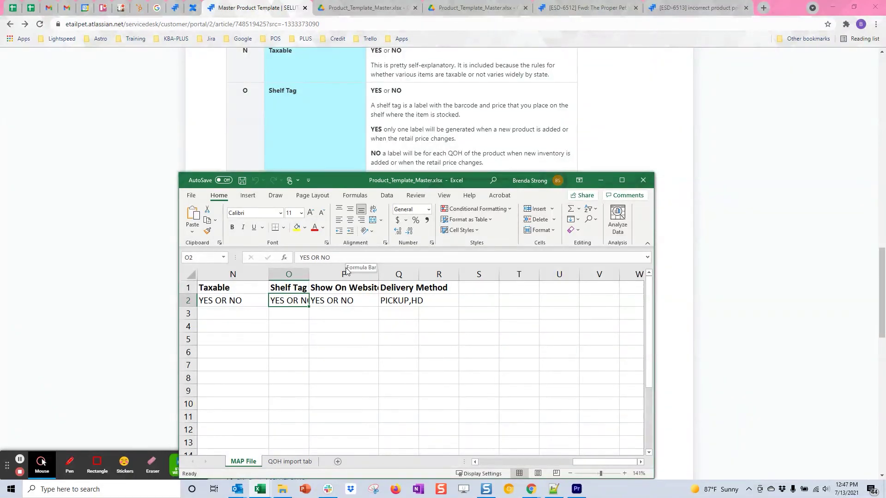
Go through the template's Show On Website and Delivery Method examples, showing the article's explanation of PICKUP, HD and SHIP_TO_ME.
click(348, 299)
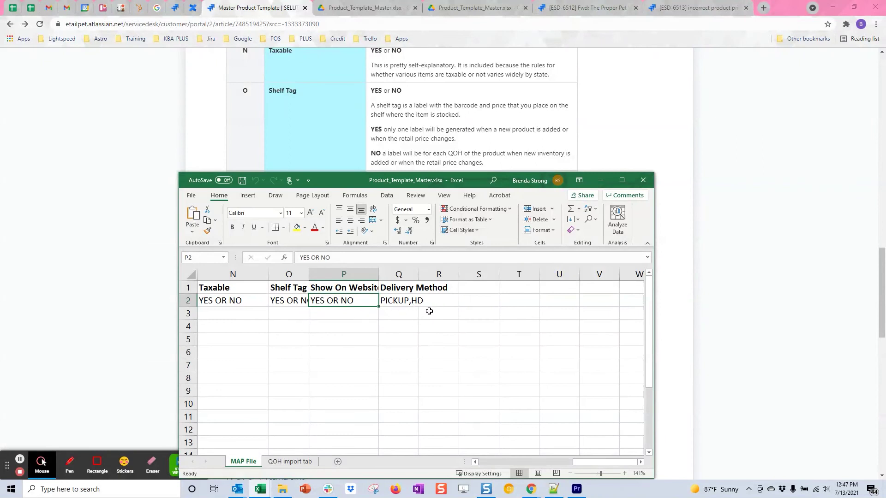
click(409, 290)
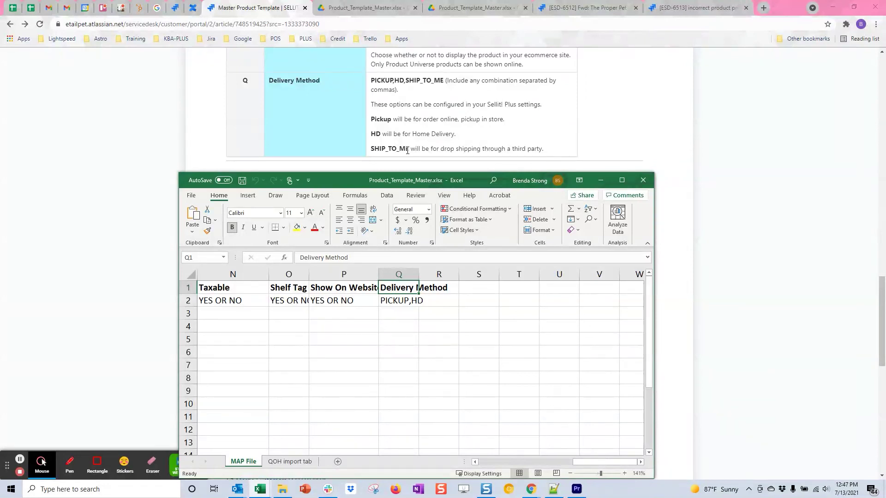
click(409, 300)
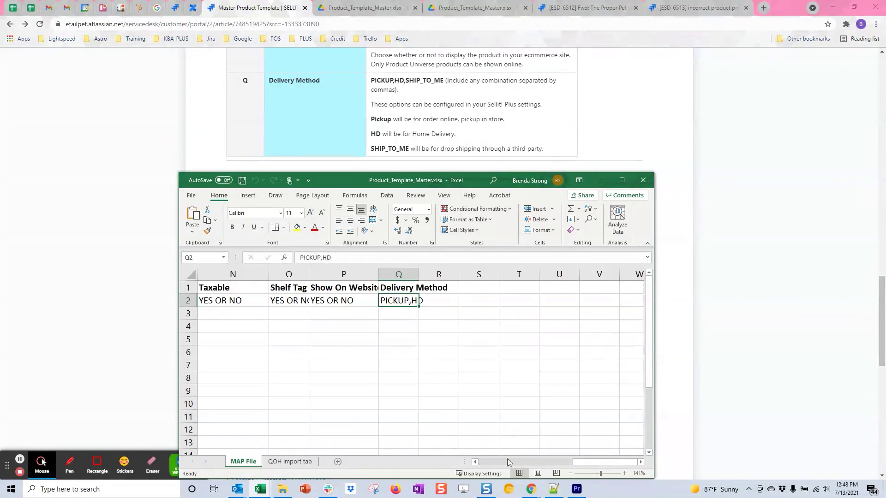
drag(589, 461, 425, 468)
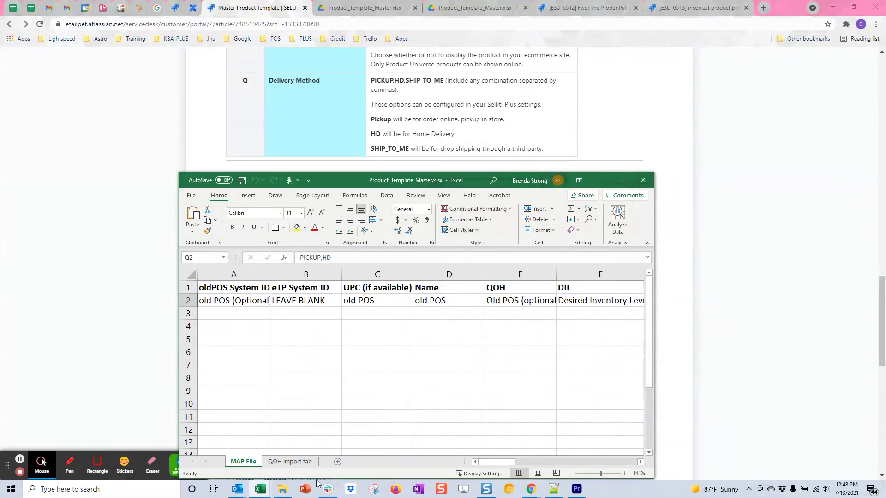